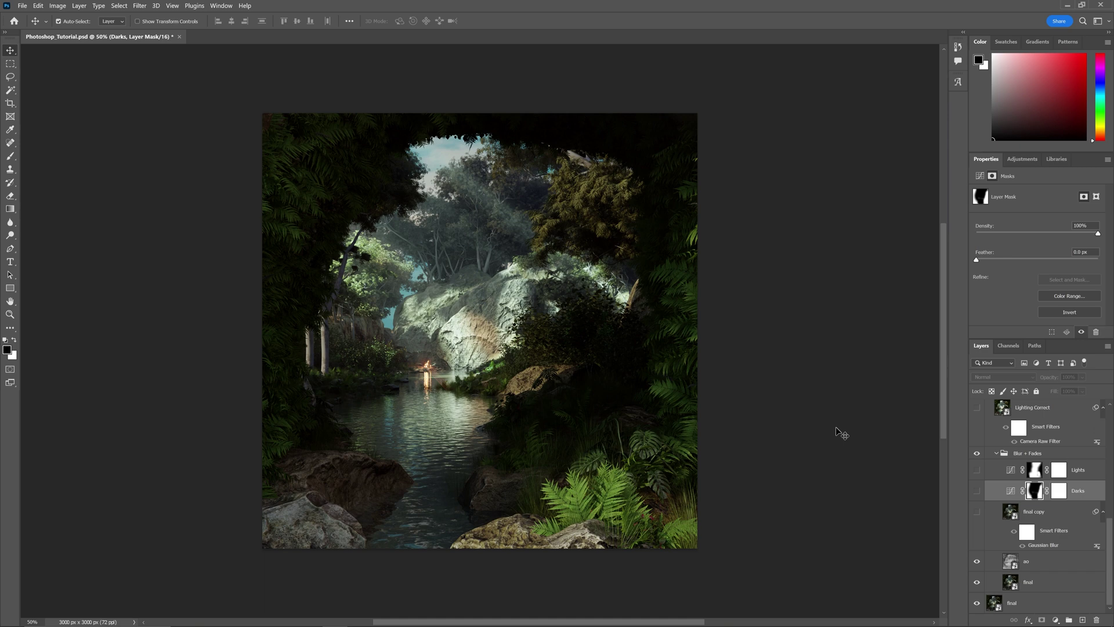
Select the ao overlay layer (Overlay blend, 21% fill) in the Layers panel
left_click(1036, 563)
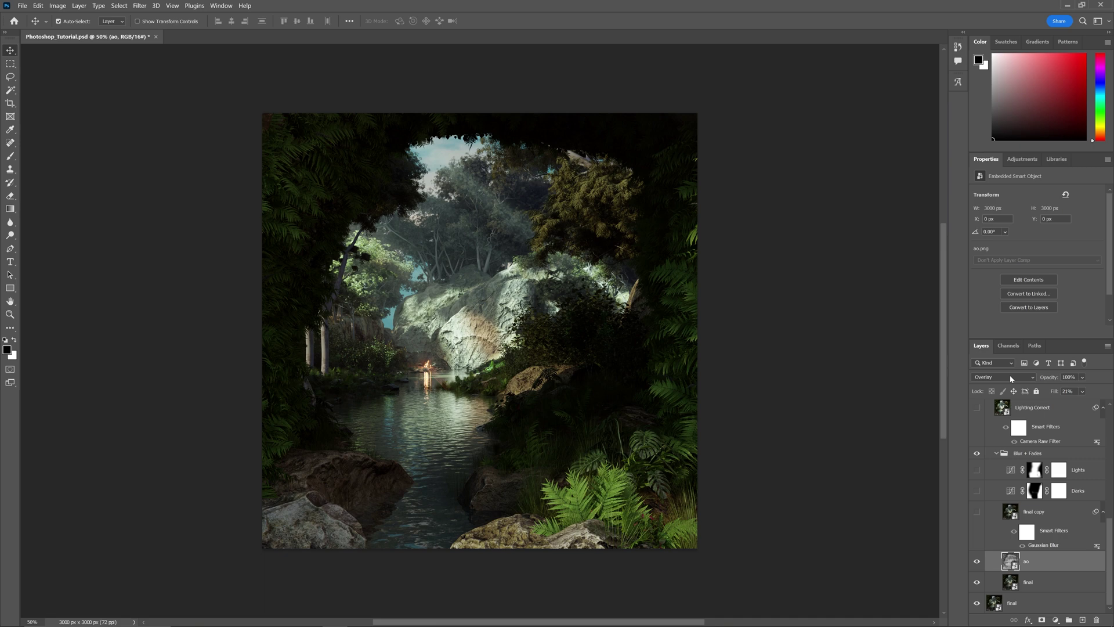
Toggle the ao overlay off and on to compare, leave it visible, and select the final layer
left_click(1083, 391)
left_click(977, 561)
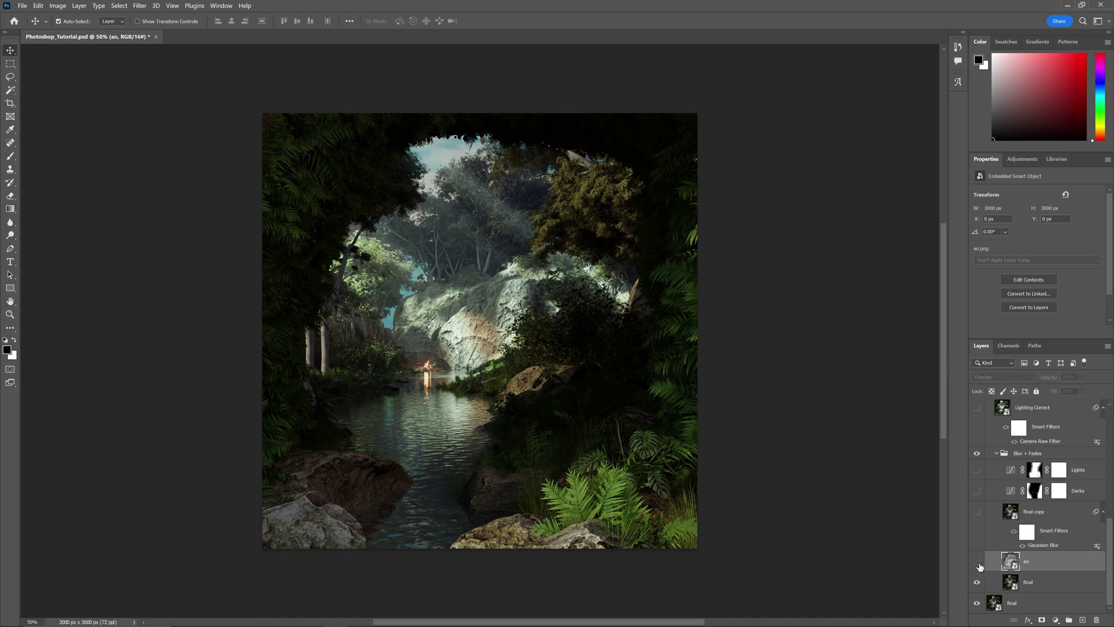
left_click(978, 563)
left_click(977, 563)
left_click(978, 563)
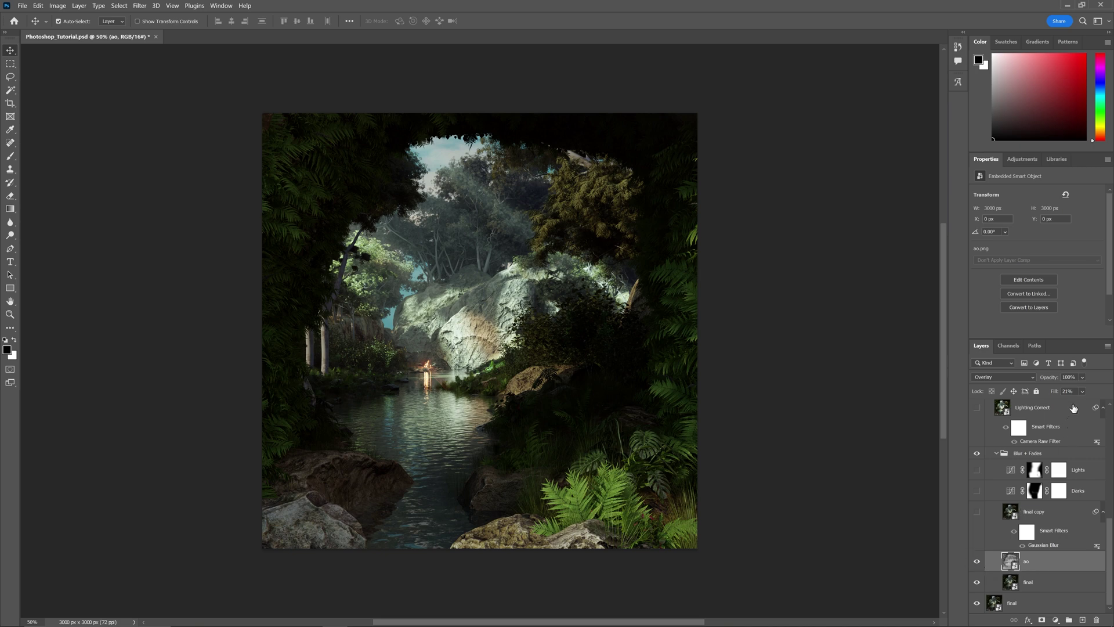
left_click(1037, 587)
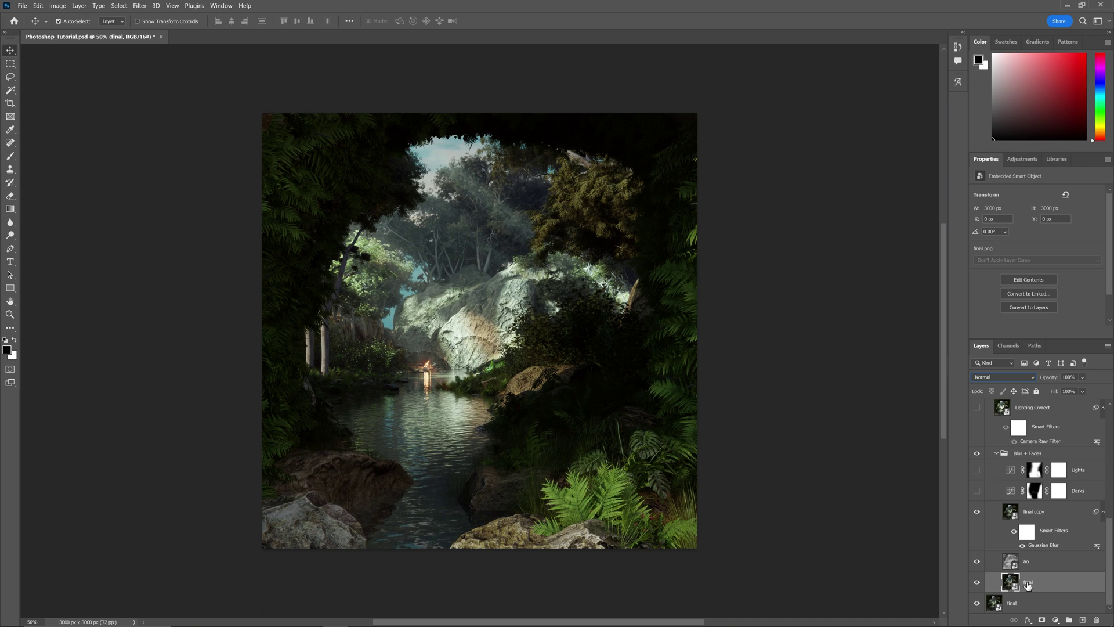
Select final copy and check its Gaussian Blur settings
left_click(1038, 518)
left_click(139, 5)
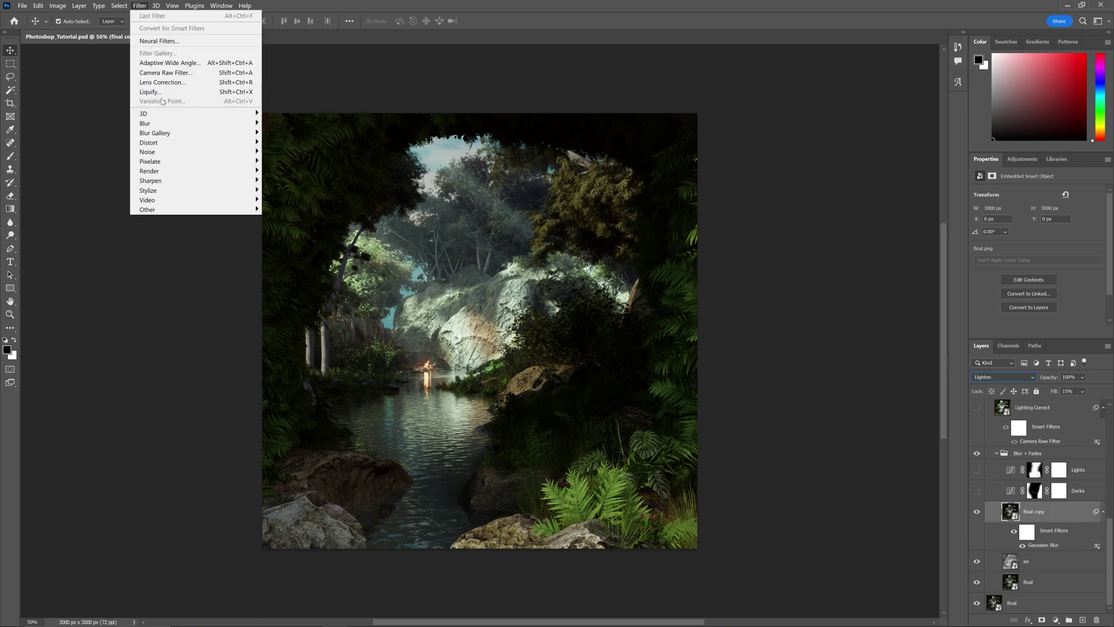
mouse_move(164, 126)
left_click(288, 162)
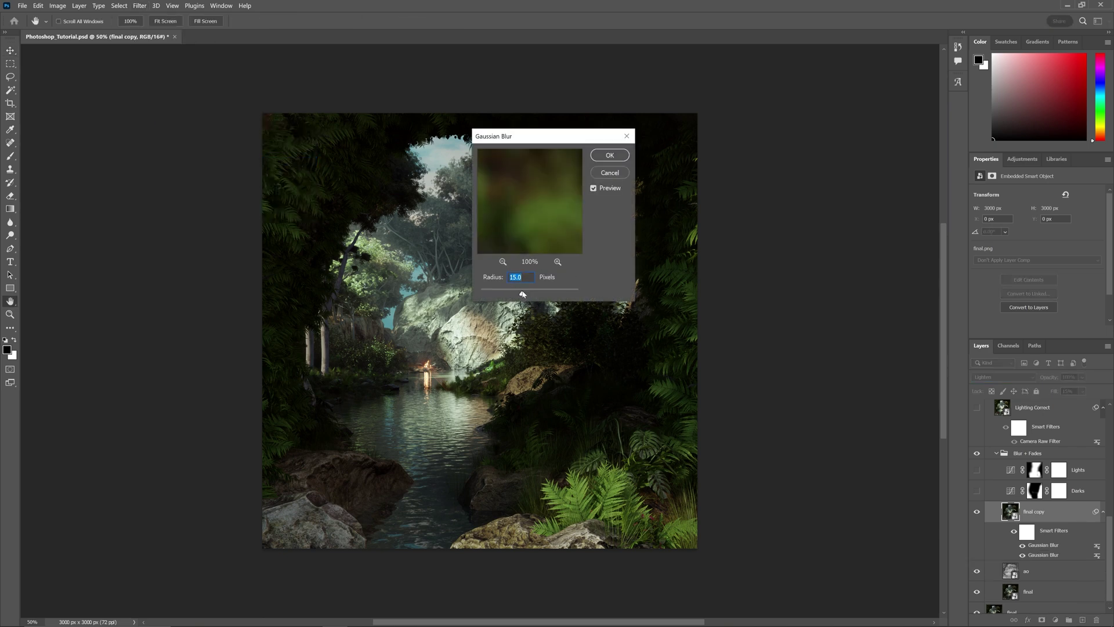
left_click(610, 175)
Set final copy's blend mode to Screen and lower its fill to about 23%
left_click(1004, 376)
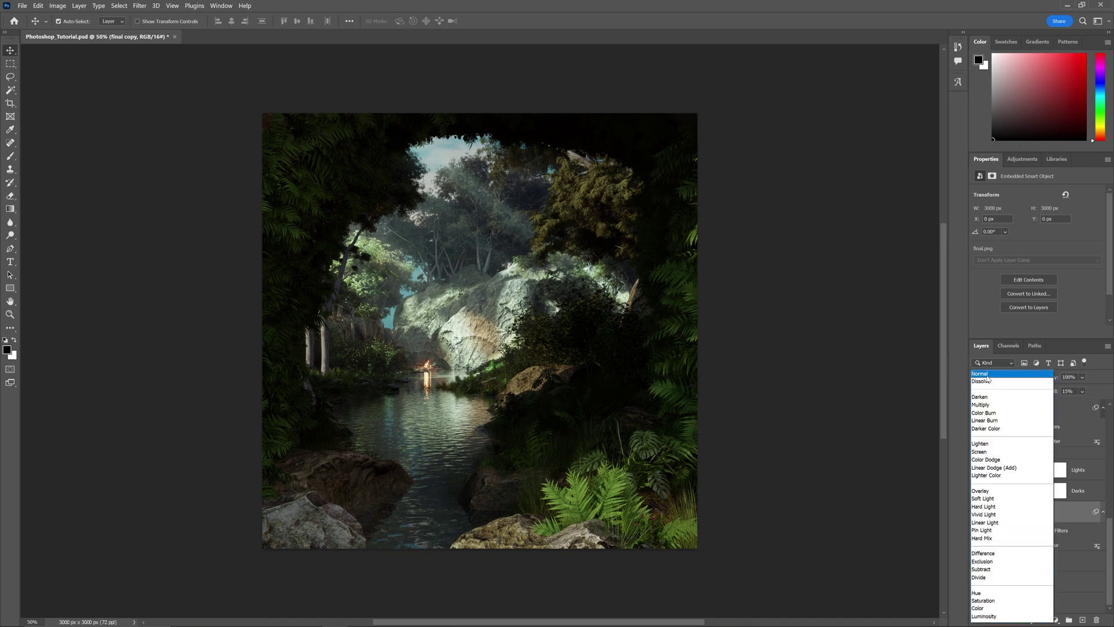
left_click(987, 376)
left_click(1082, 391)
left_click_drag(1066, 402, 1108, 410)
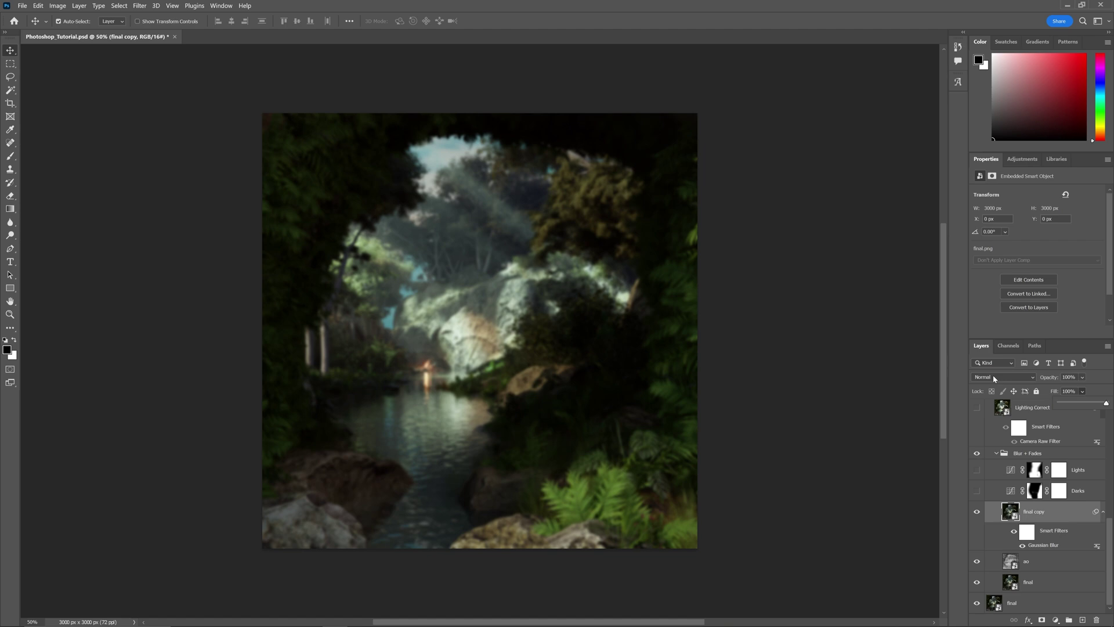
left_click(994, 376)
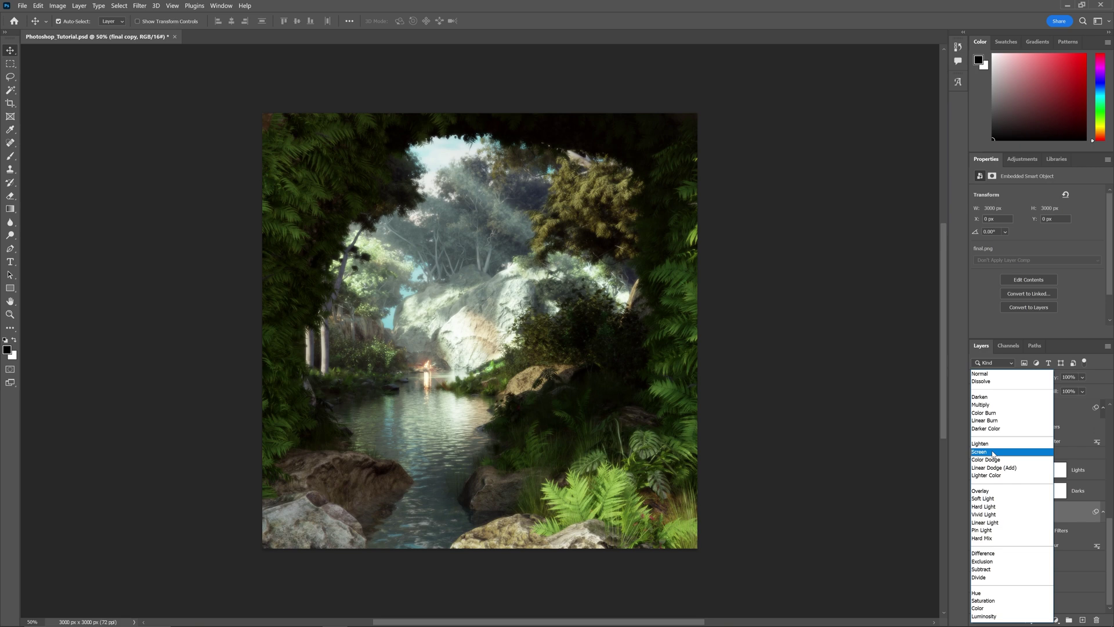
left_click(994, 454)
left_click_drag(1082, 391, 1071, 405)
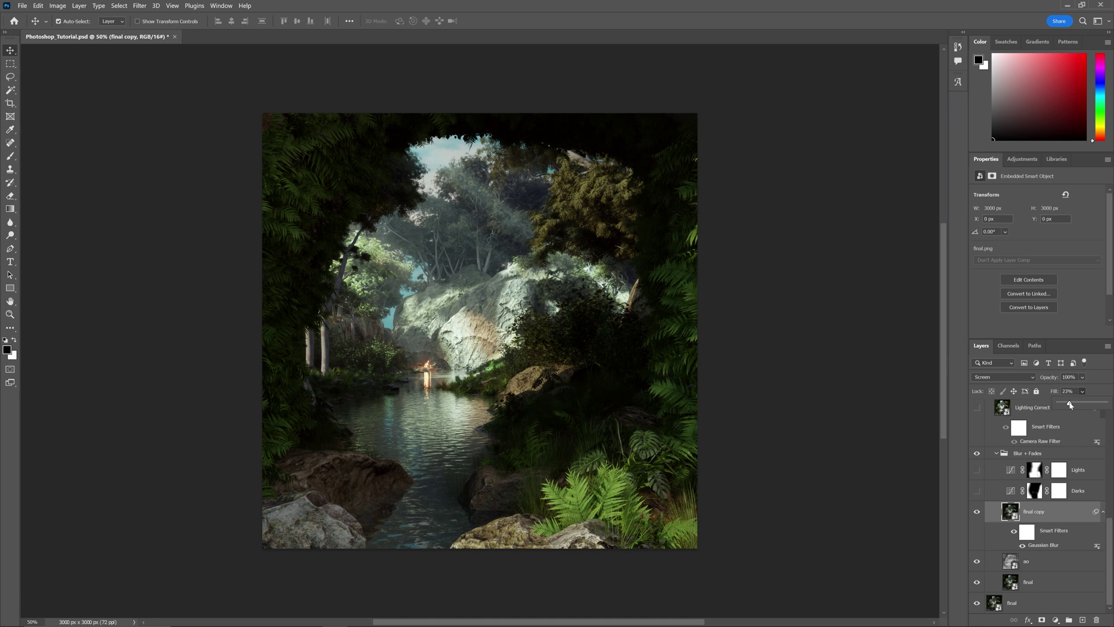
Toggle final copy off and on to compare the glow, leaving it visible
left_click(978, 511)
left_click(977, 511)
left_click(977, 512)
left_click(977, 512)
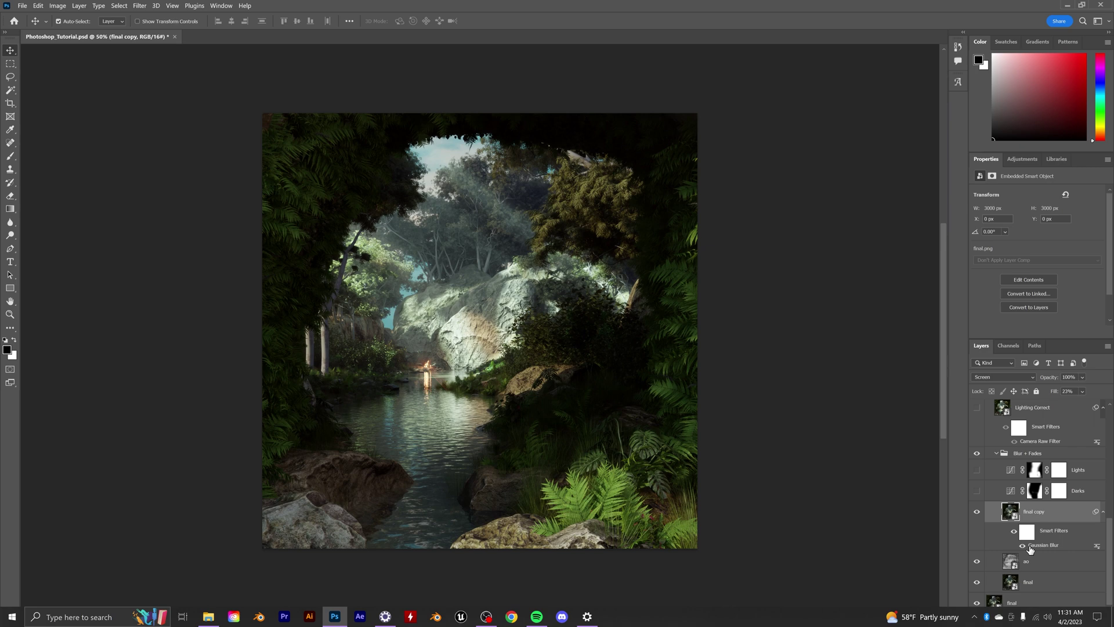
Try a darkening Curves layer masked over the trees and water, then delete it
left_click(1055, 620)
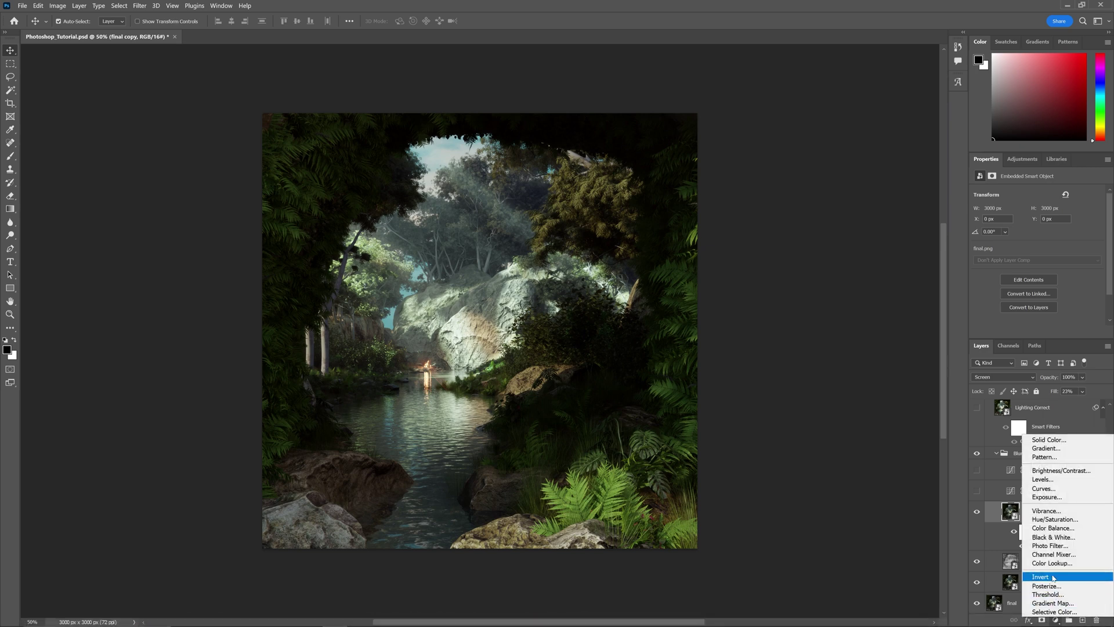
left_click(1046, 489)
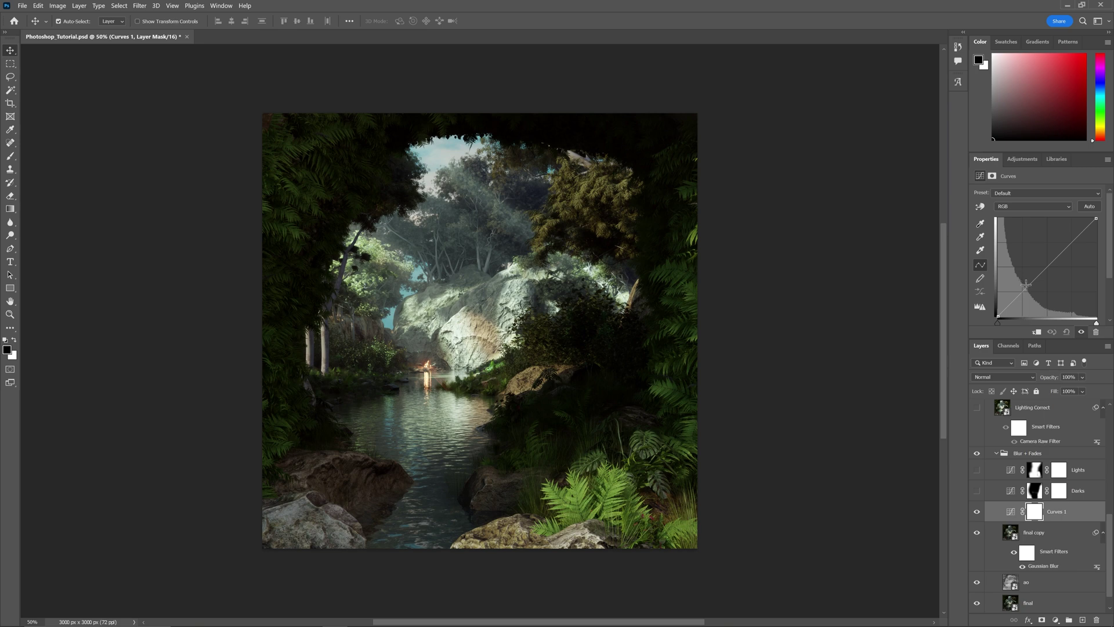
left_click_drag(1027, 286, 1030, 292)
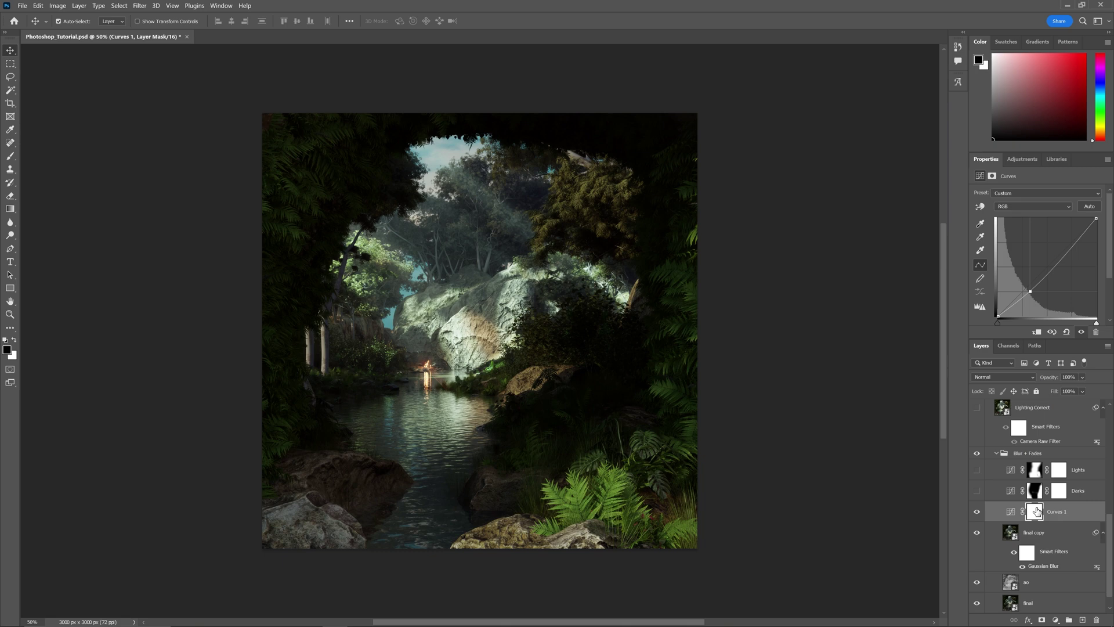
left_click(12, 156)
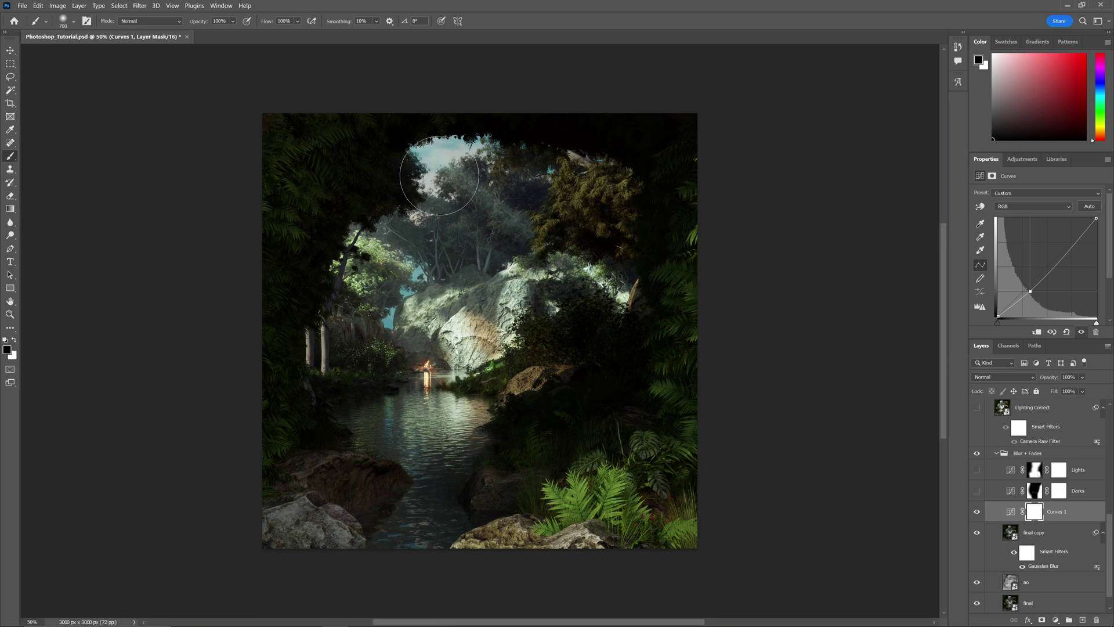
mouse_move(439, 174)
left_mouse_down()
mouse_move(430, 257)
mouse_move(362, 319)
mouse_move(358, 413)
mouse_move(382, 474)
mouse_move(413, 487)
mouse_move(564, 301)
mouse_move(558, 284)
mouse_move(455, 314)
mouse_move(450, 423)
mouse_move(422, 359)
mouse_move(406, 368)
mouse_move(484, 215)
mouse_move(506, 233)
mouse_move(525, 206)
mouse_move(588, 280)
mouse_move(578, 316)
mouse_move(543, 357)
mouse_move(547, 324)
mouse_move(495, 332)
mouse_move(460, 380)
mouse_move(437, 473)
mouse_move(380, 396)
mouse_move(378, 324)
mouse_move(441, 222)
left_mouse_up()
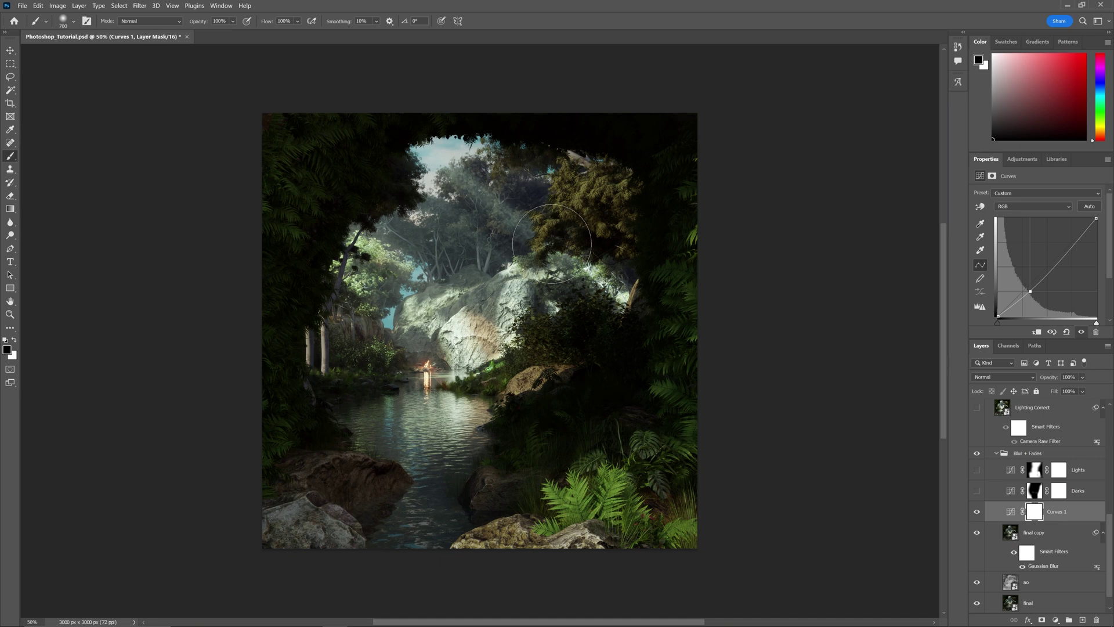
mouse_move(479, 395)
left_mouse_down()
mouse_move(452, 401)
mouse_move(436, 436)
mouse_move(440, 396)
mouse_move(407, 489)
left_mouse_up()
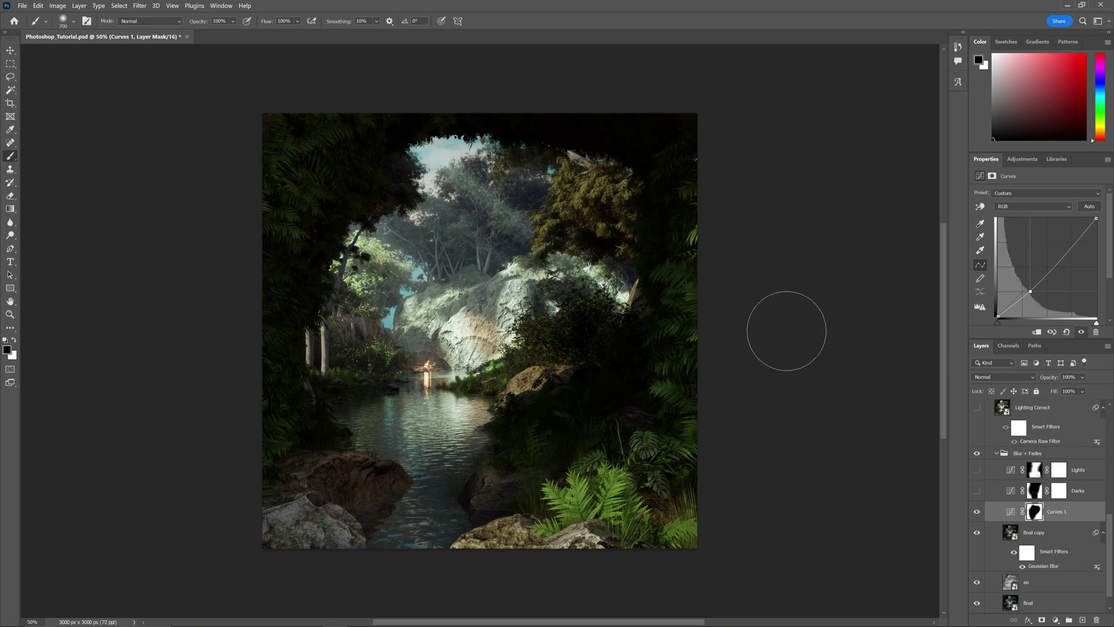
left_click(1014, 516)
key("Delete")
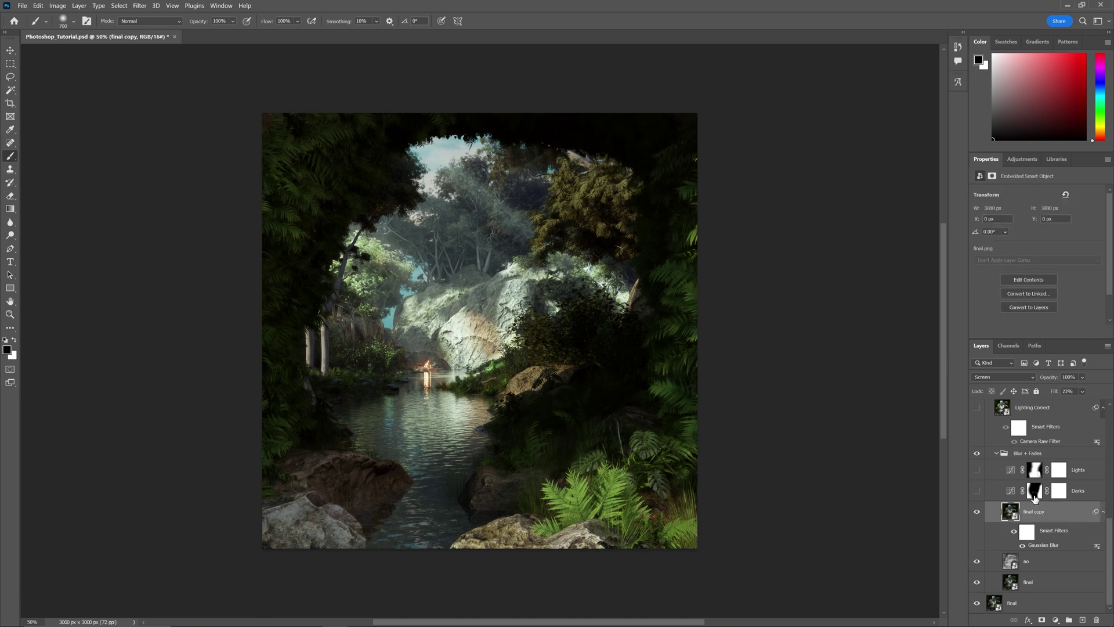
Turn the Lights layer on after comparing, and collapse the Blur + Fades group
left_click(976, 470)
left_click(978, 470)
left_click(978, 470)
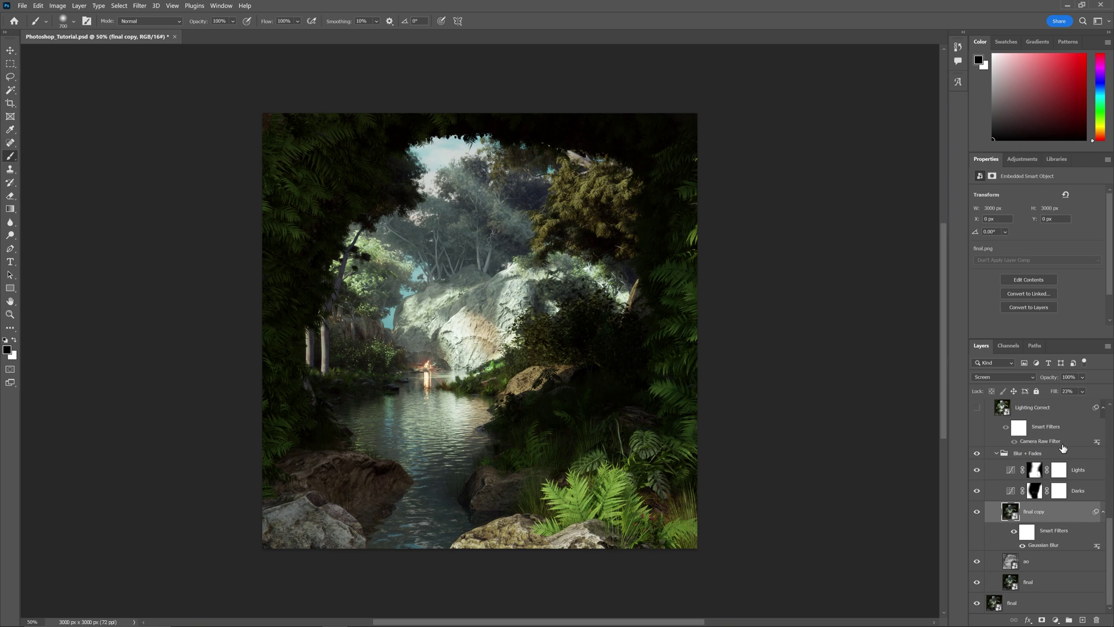
left_click(997, 457)
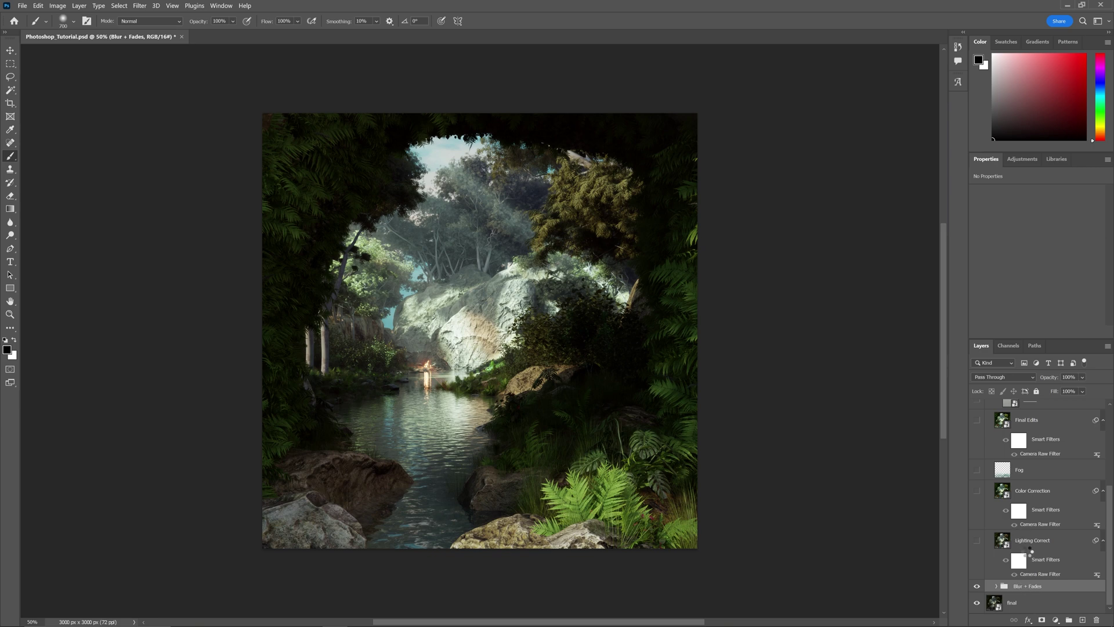
Duplicate the Blur + Fades group, merge the copy, and convert it to a smart object
key("ctrl+j")
right_click(1021, 591)
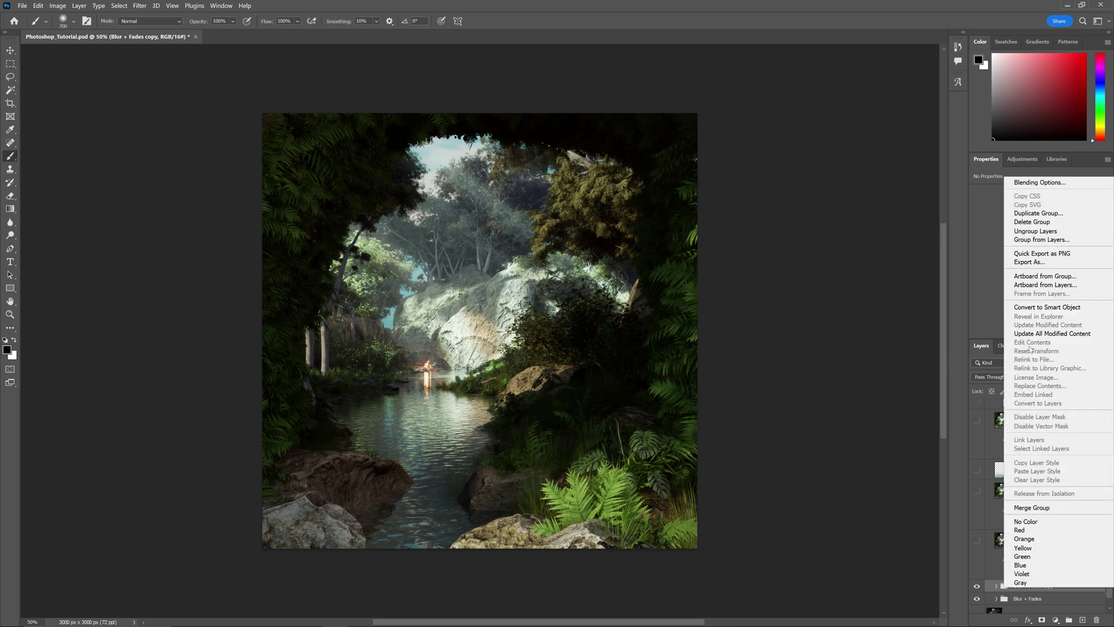
left_click(1031, 508)
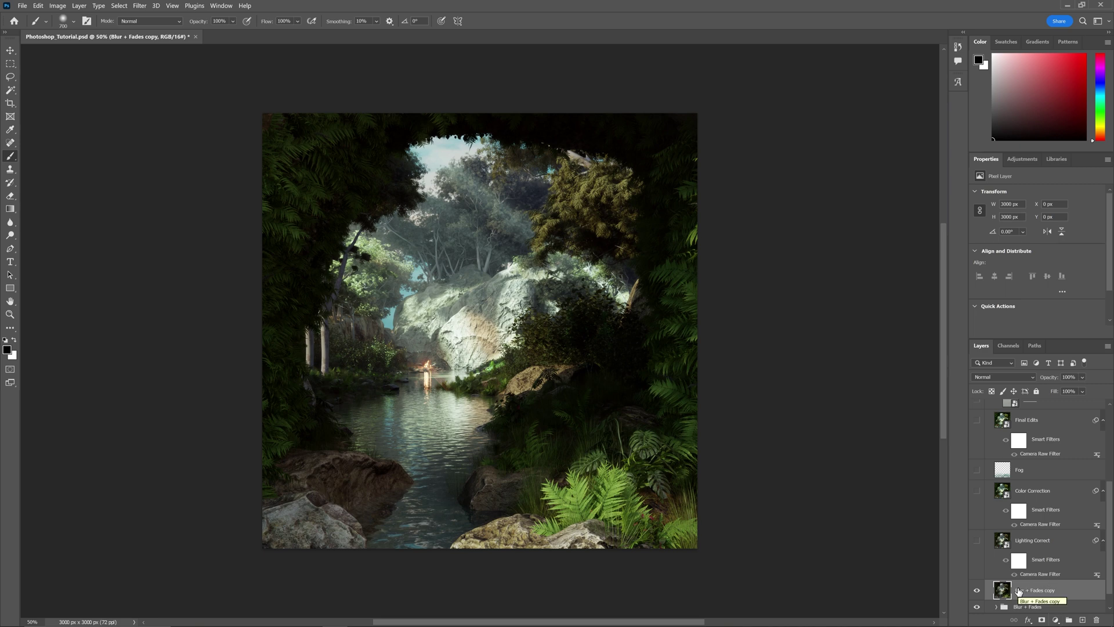
right_click(1024, 591)
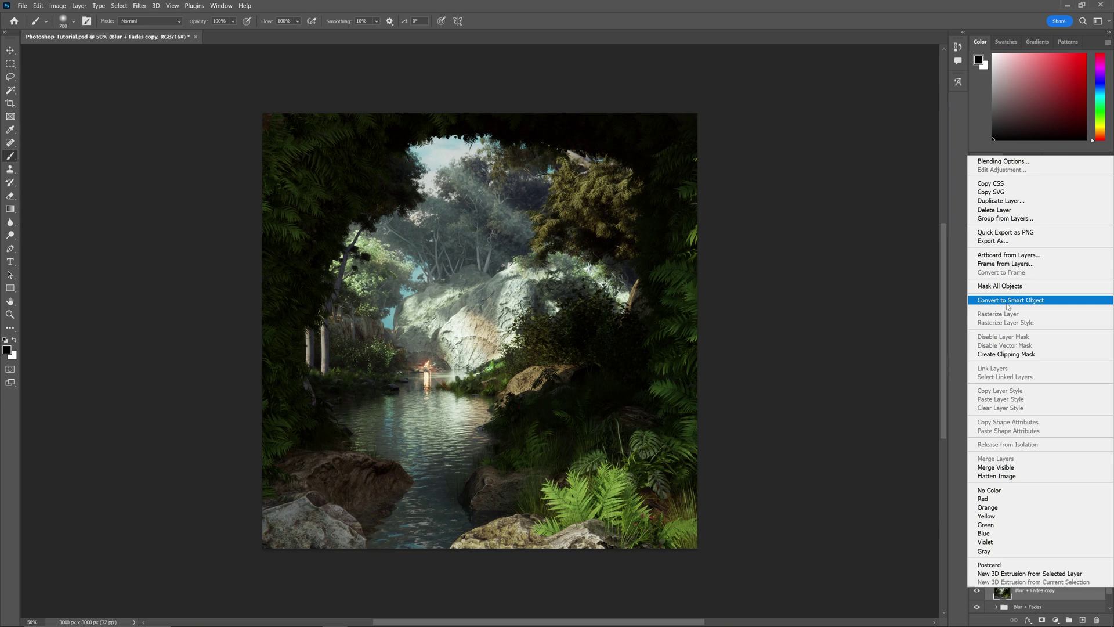
left_click(1008, 301)
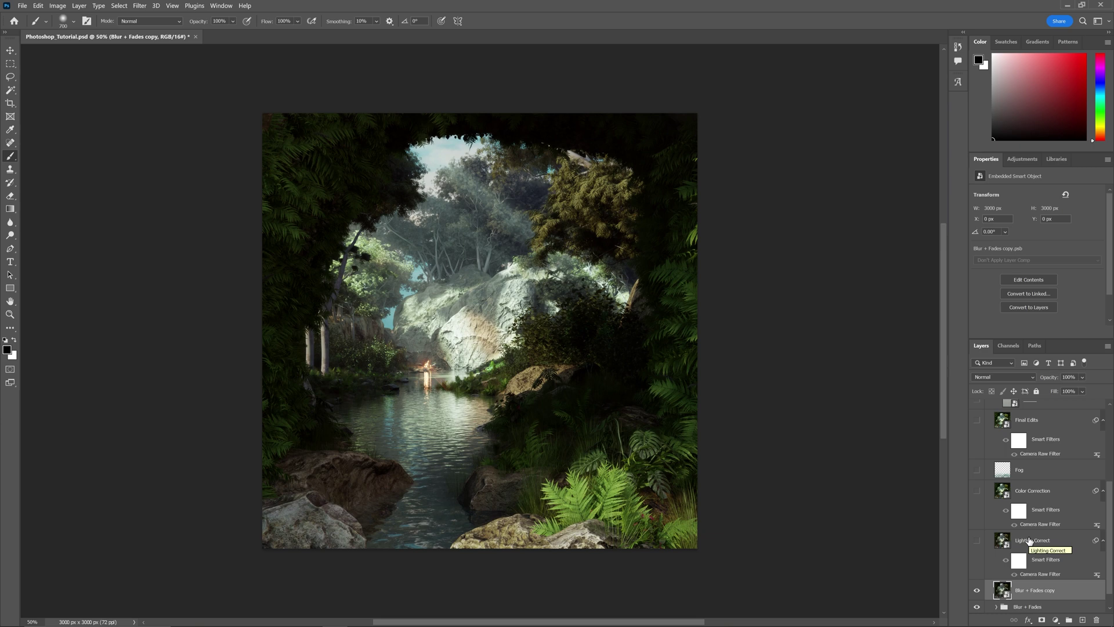
Select the Lighting Correct layer and make it visible
left_click(140, 6)
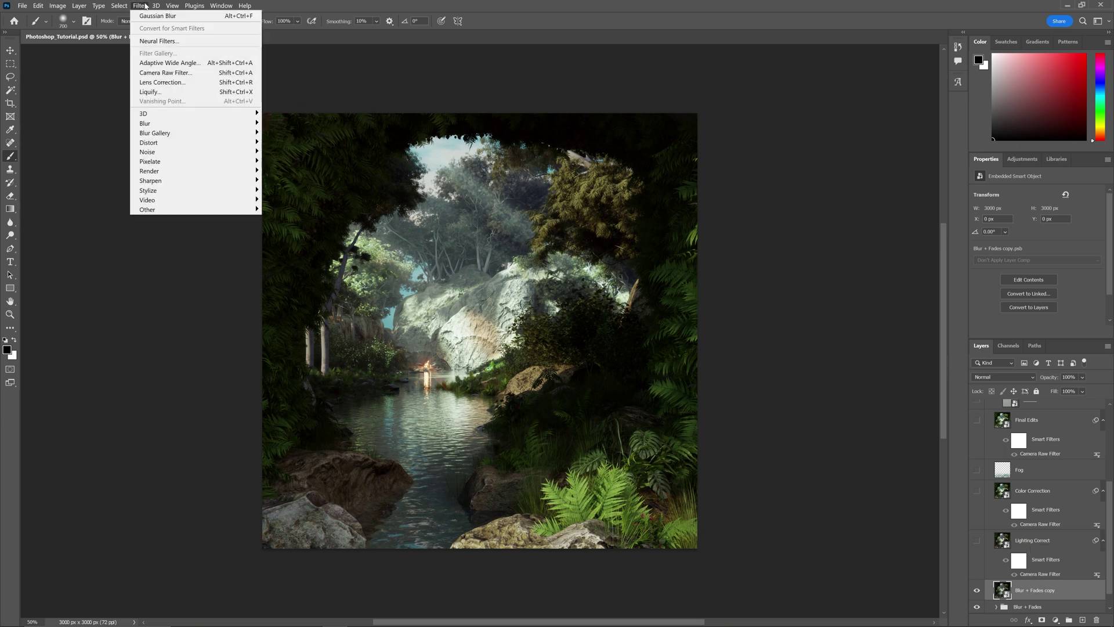
left_click(1031, 544)
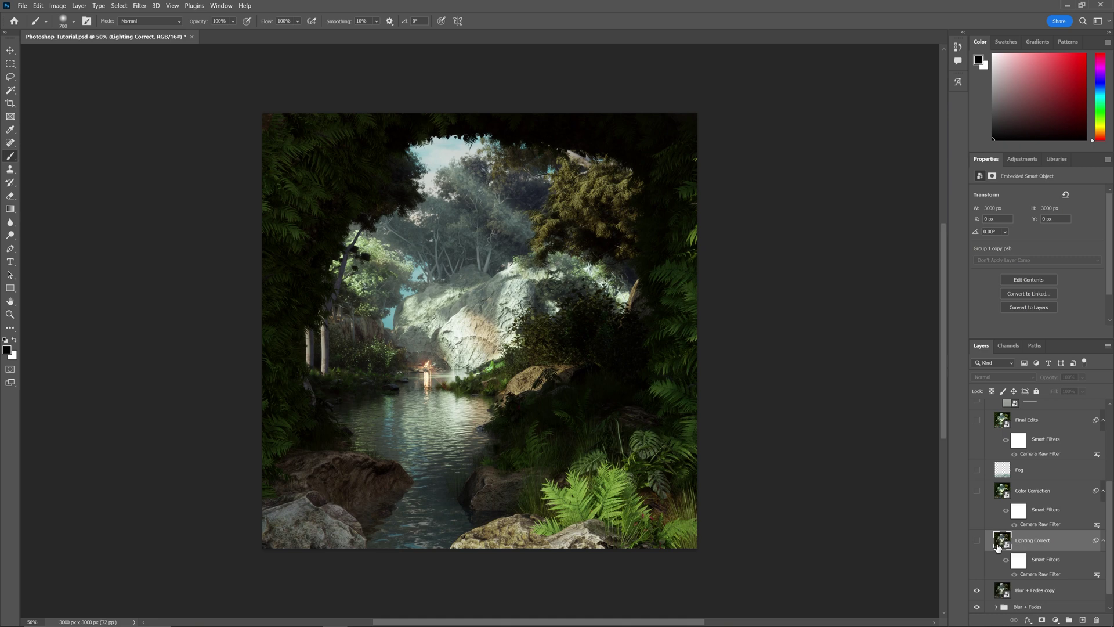
left_click(979, 544)
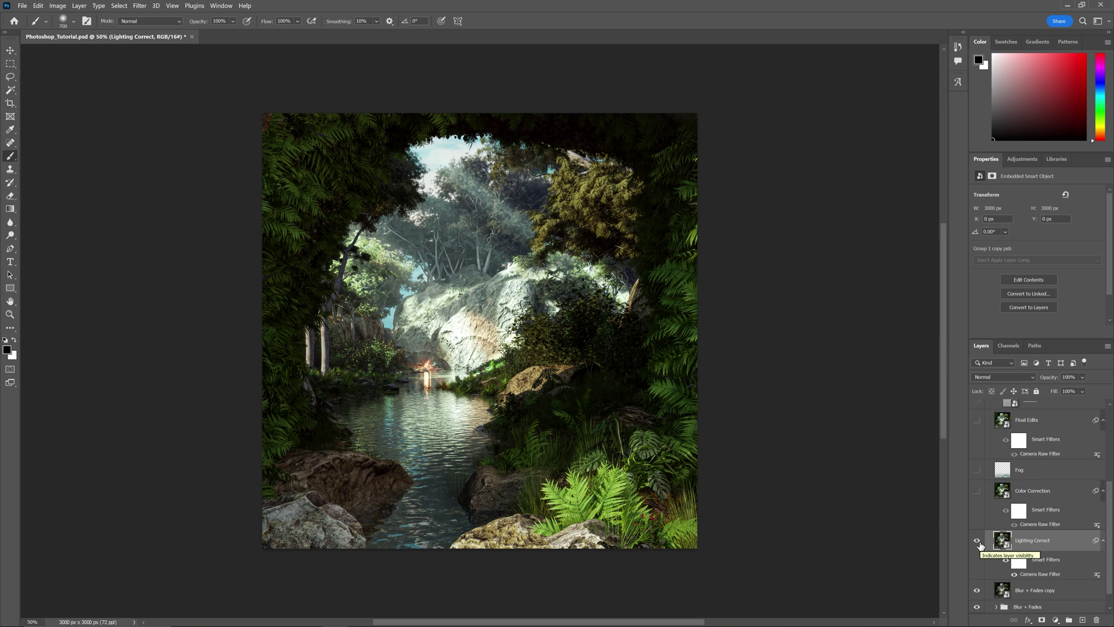
Reopen Lighting Correct's Camera Raw filter and lower Shadows to +34 and Blacks to +4
double_click(1045, 574)
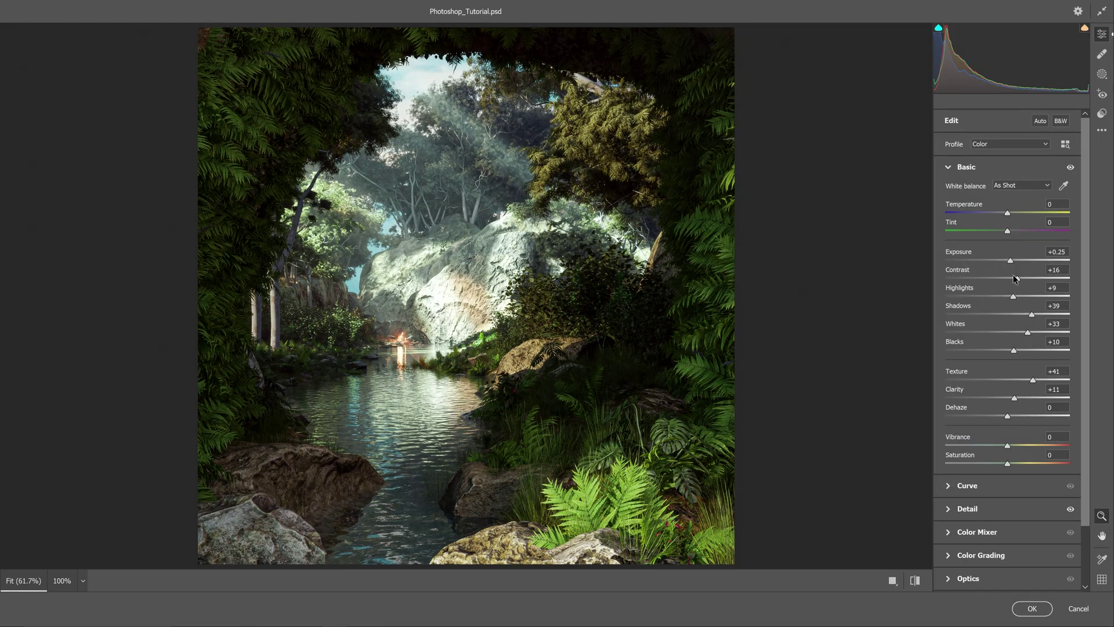
left_click_drag(1032, 315, 1026, 316)
mouse_move(1013, 352)
left_mouse_down()
mouse_move(999, 355)
mouse_move(1012, 354)
left_mouse_up()
Reset Texture and Clarity, then set Texture to +19 and Clarity to +26
double_click(1033, 380)
double_click(1014, 398)
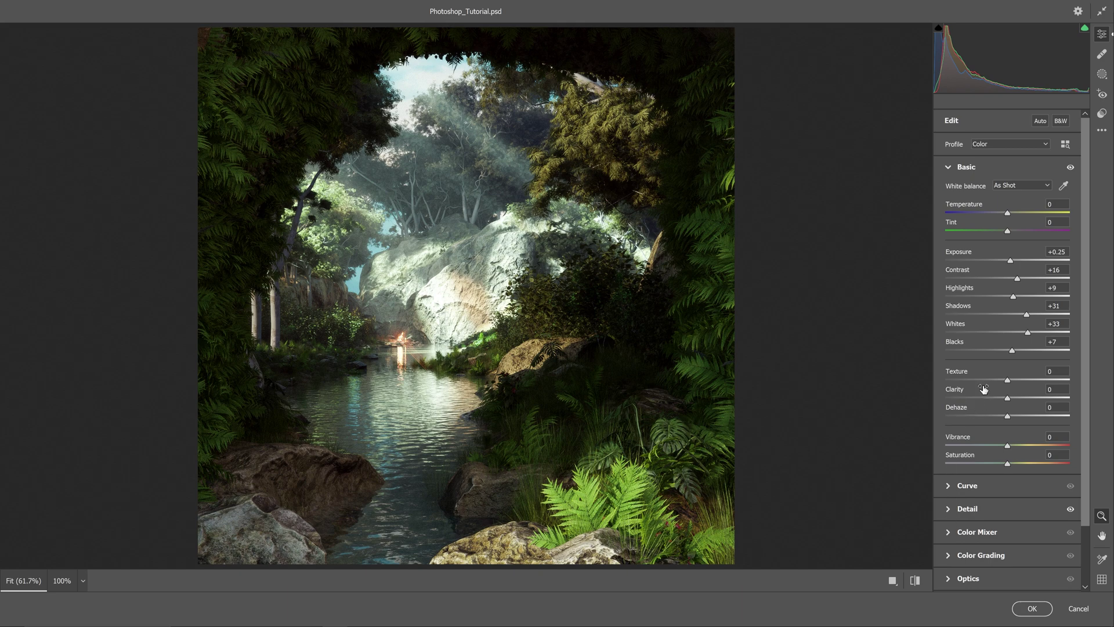
left_click_drag(1008, 380, 1045, 382)
left_click_drag(1045, 382, 1021, 383)
left_click_drag(1007, 398, 1023, 398)
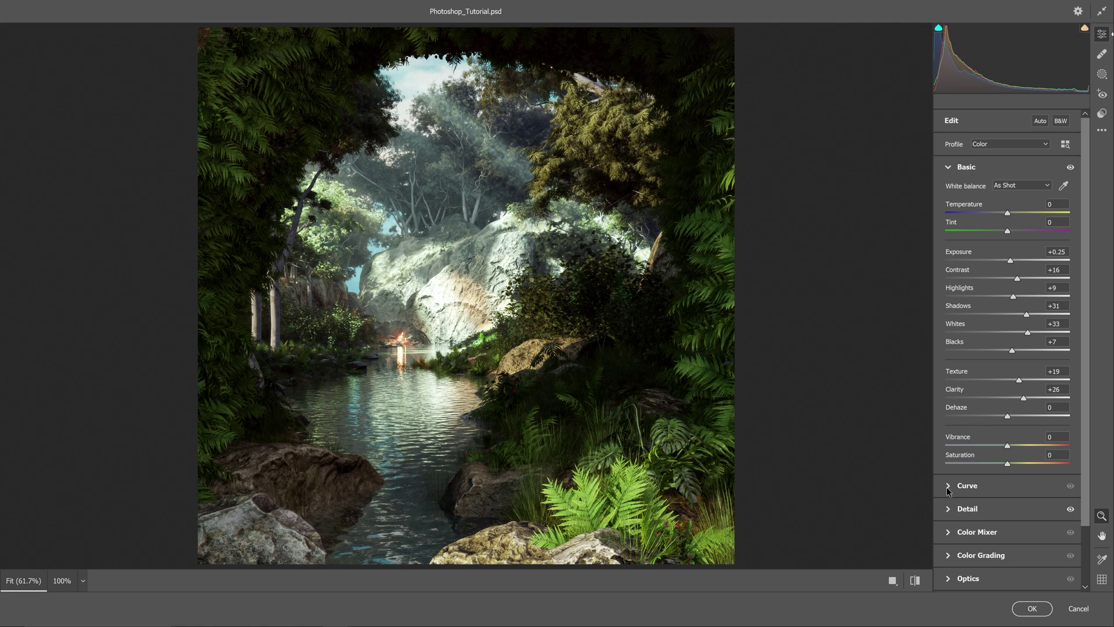
Set Camera Raw Detail sharpening to 0 and Effects grain amount to 10
left_click(949, 509)
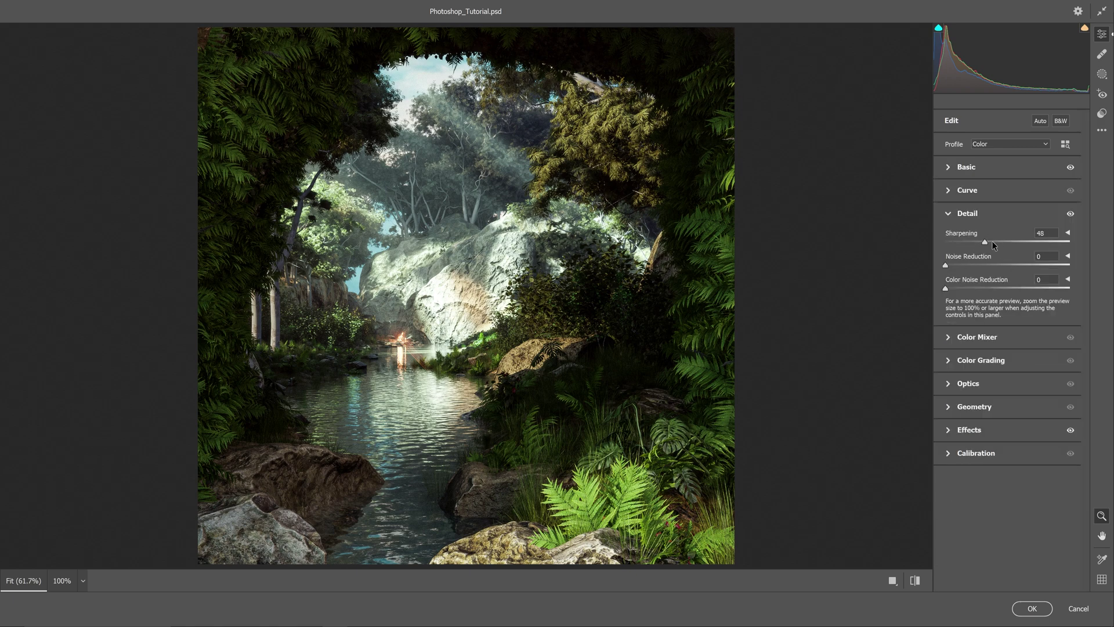
mouse_move(985, 242)
left_mouse_down()
mouse_move(937, 249)
mouse_move(972, 241)
left_mouse_up()
left_click(949, 432)
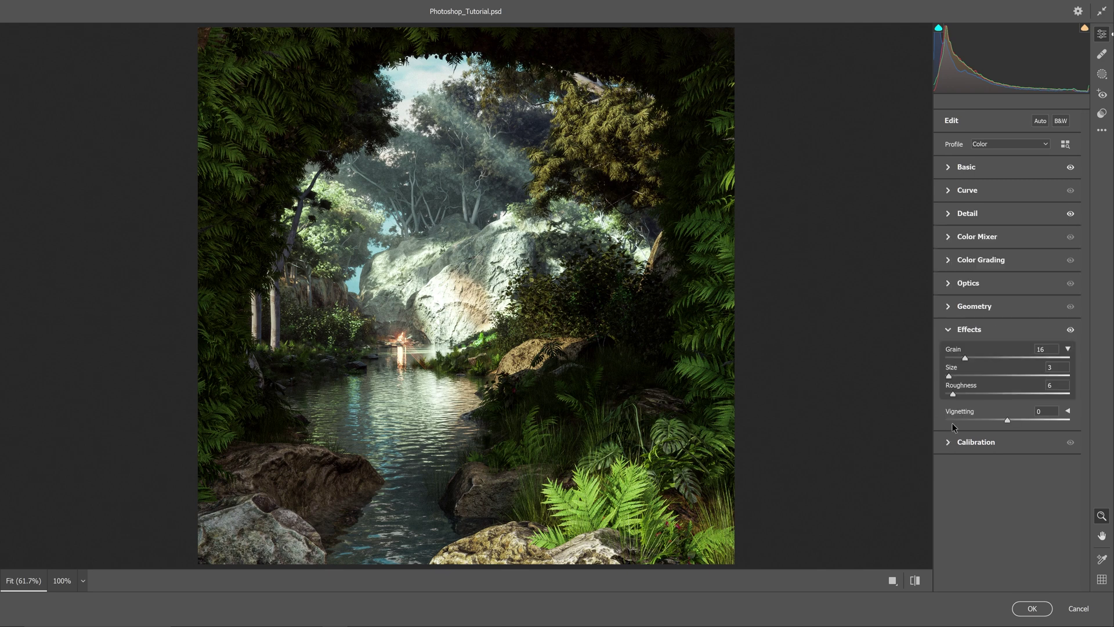
mouse_move(965, 361)
left_mouse_down()
mouse_move(949, 360)
mouse_move(958, 361)
left_mouse_up()
Confirm the Camera Raw edits, then show and select the Color Correction layer
left_click(1033, 608)
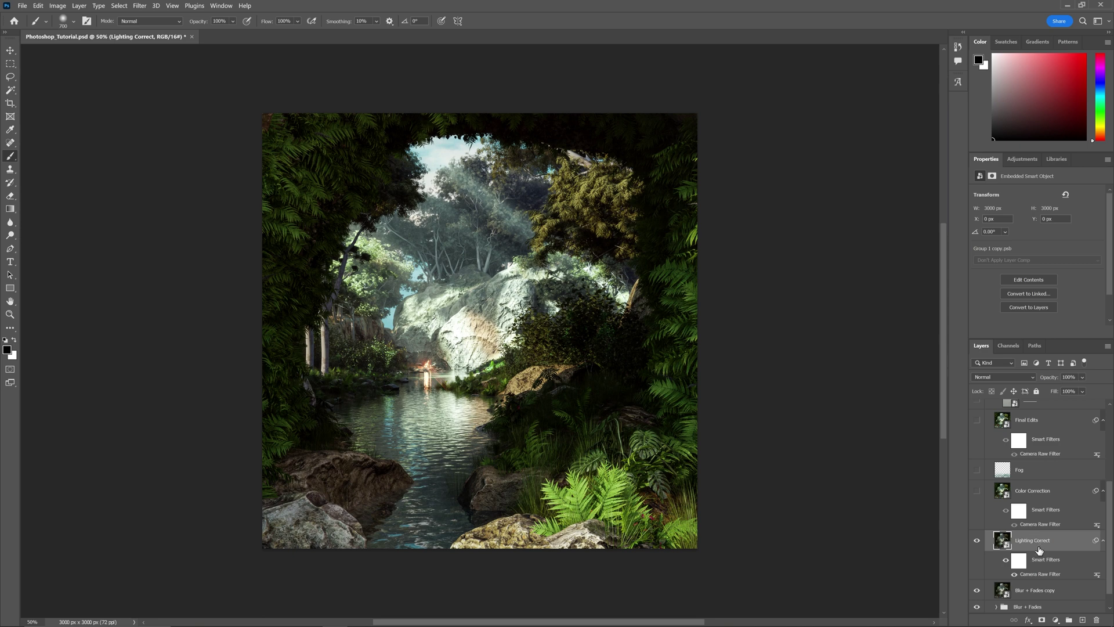
left_click(977, 492)
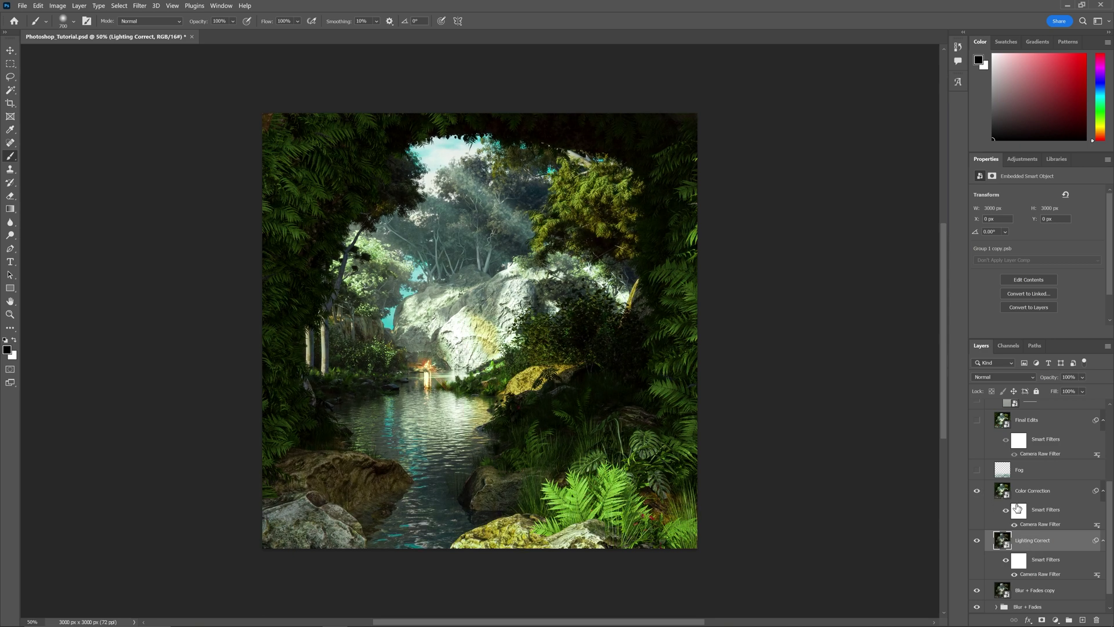
left_click(1044, 525)
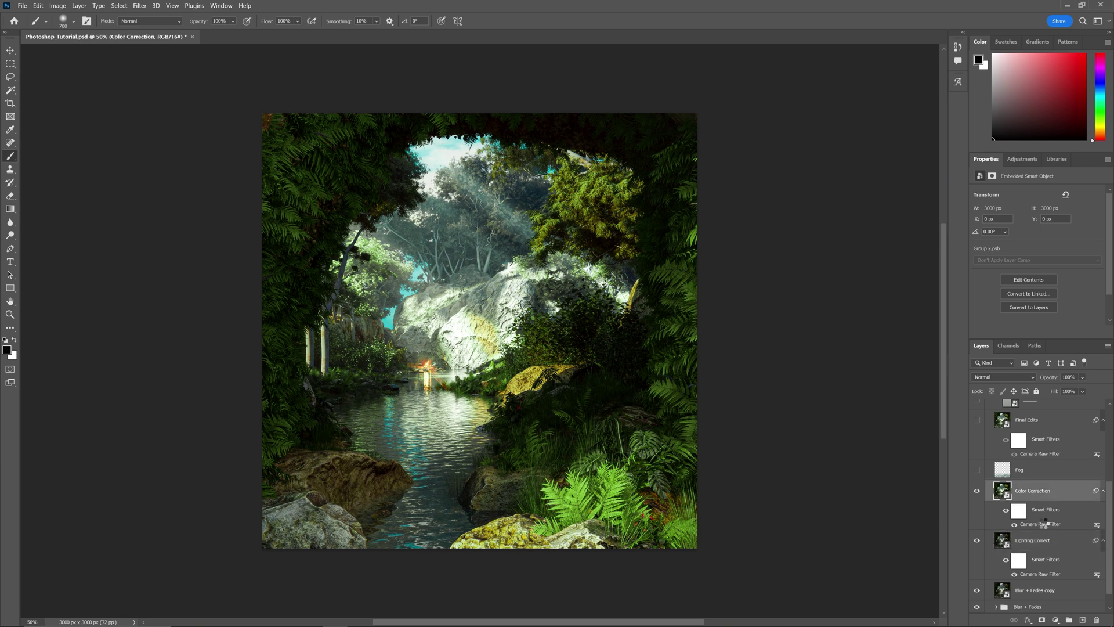
Reopen Color Correction's Camera Raw filter and set Color Mixer to single-colour Adjust mode
double_click(1044, 524)
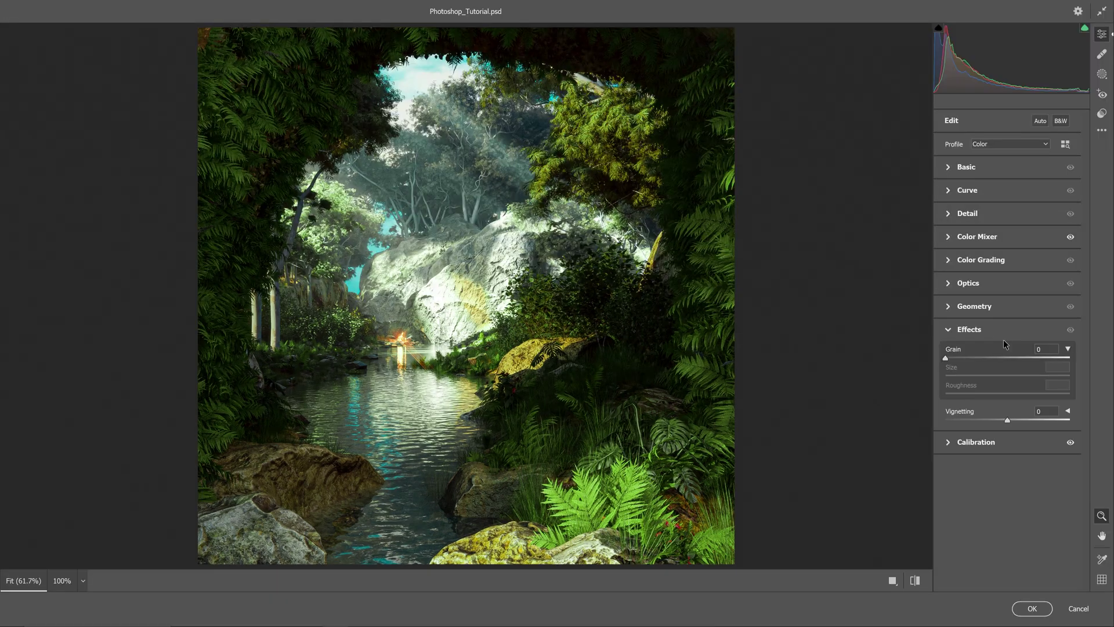
left_click(949, 238)
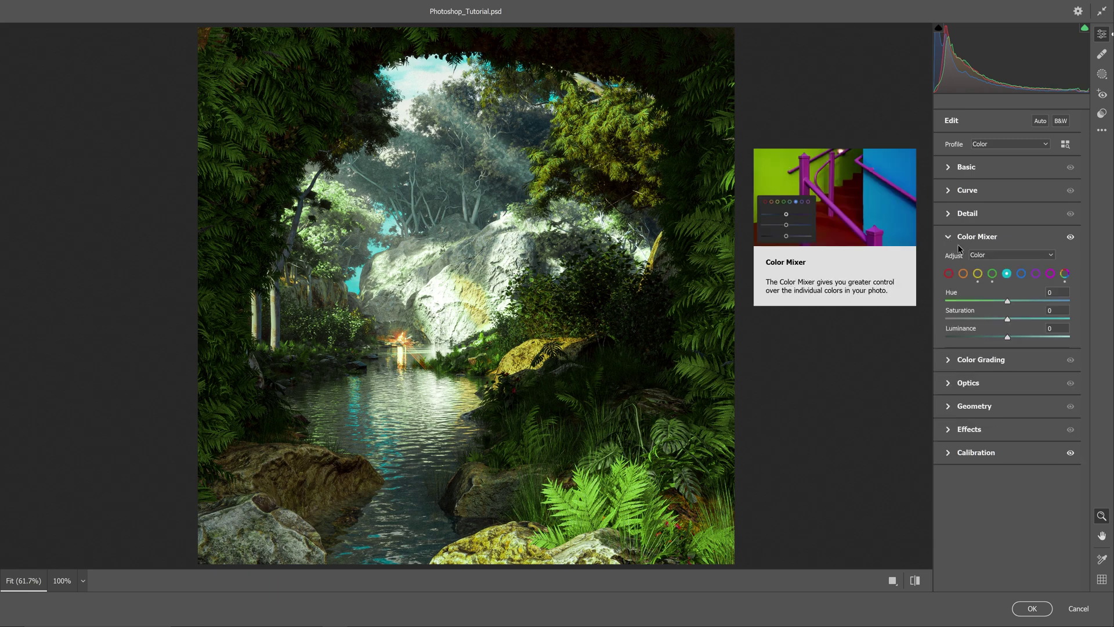
left_click(984, 256)
left_click(984, 259)
left_click(984, 259)
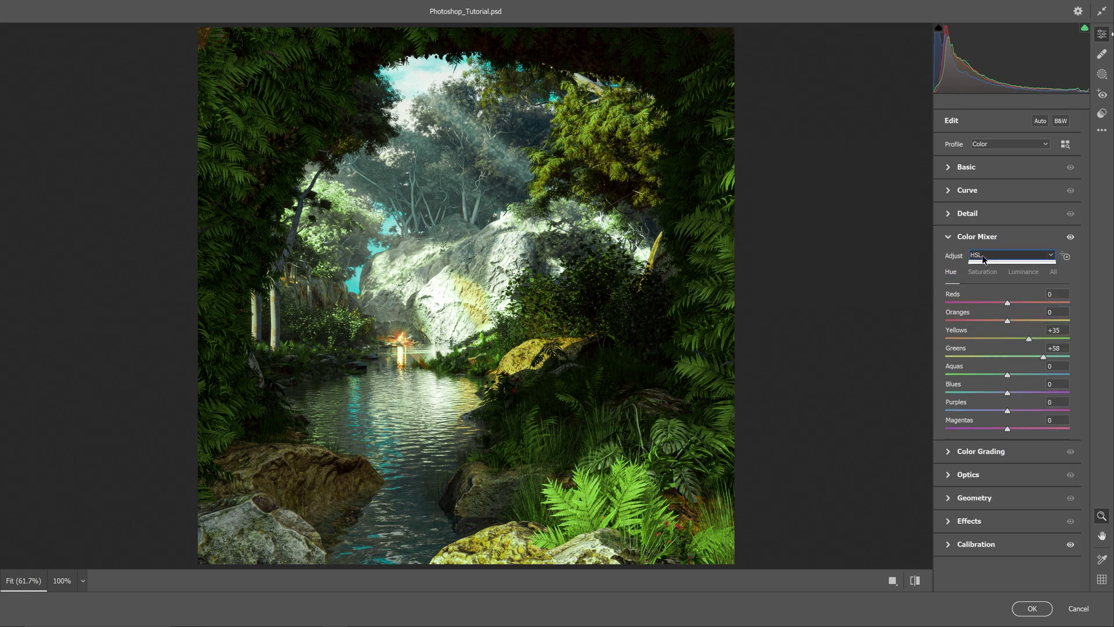
left_click(984, 270)
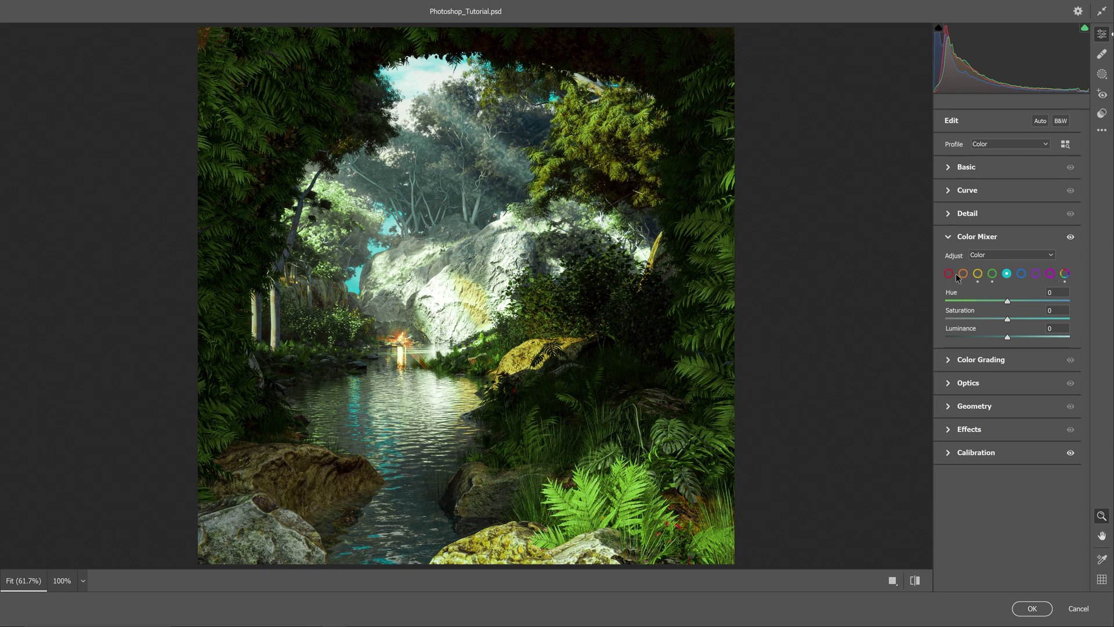
Reset the greens' saturation and hue, then shift green hue to about +38
left_click(993, 276)
double_click(983, 319)
double_click(1007, 301)
left_click_drag(1007, 300, 935, 296)
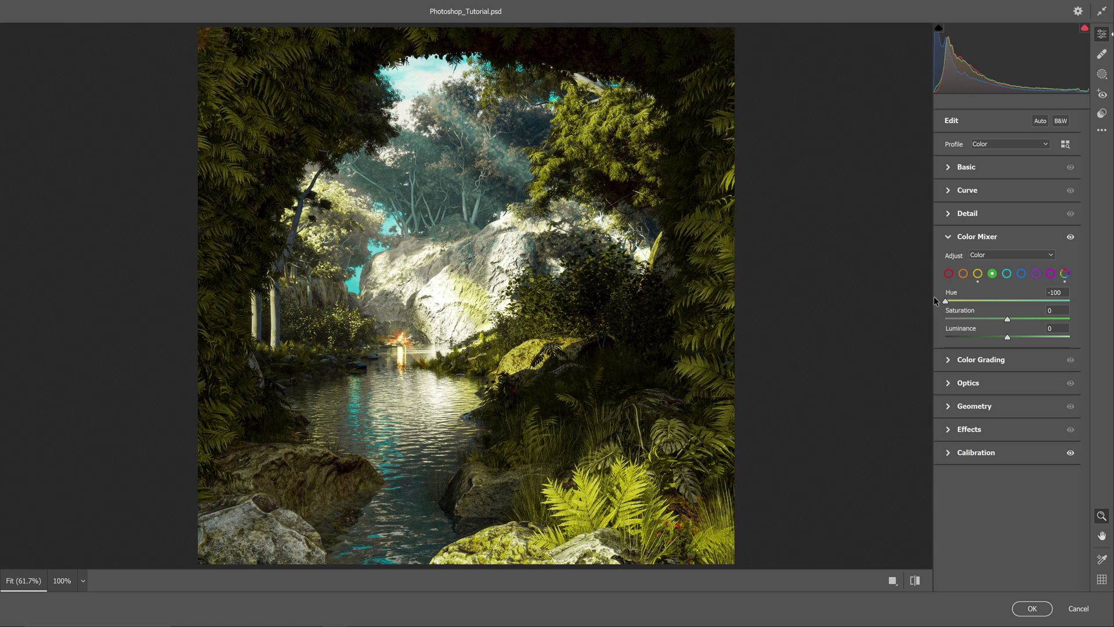
left_click_drag(934, 296, 979, 320)
In Color Mixer, set the Yellows hue to about +12 and the Aquas hue to -3
left_click(977, 273)
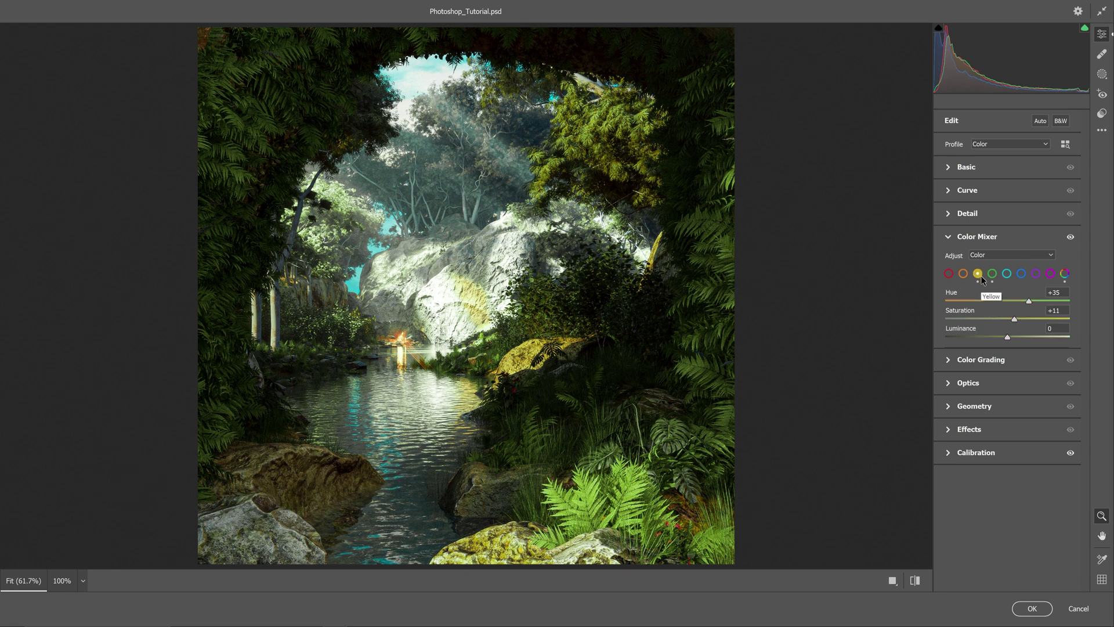
left_click_drag(1027, 299, 924, 313)
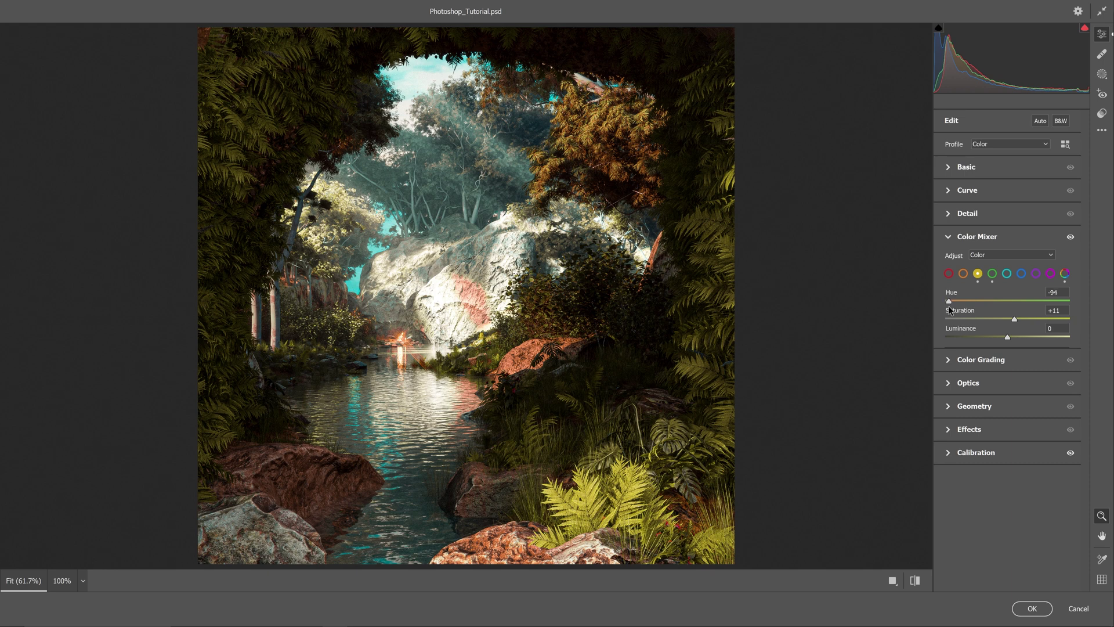
left_click_drag(946, 302, 1006, 328)
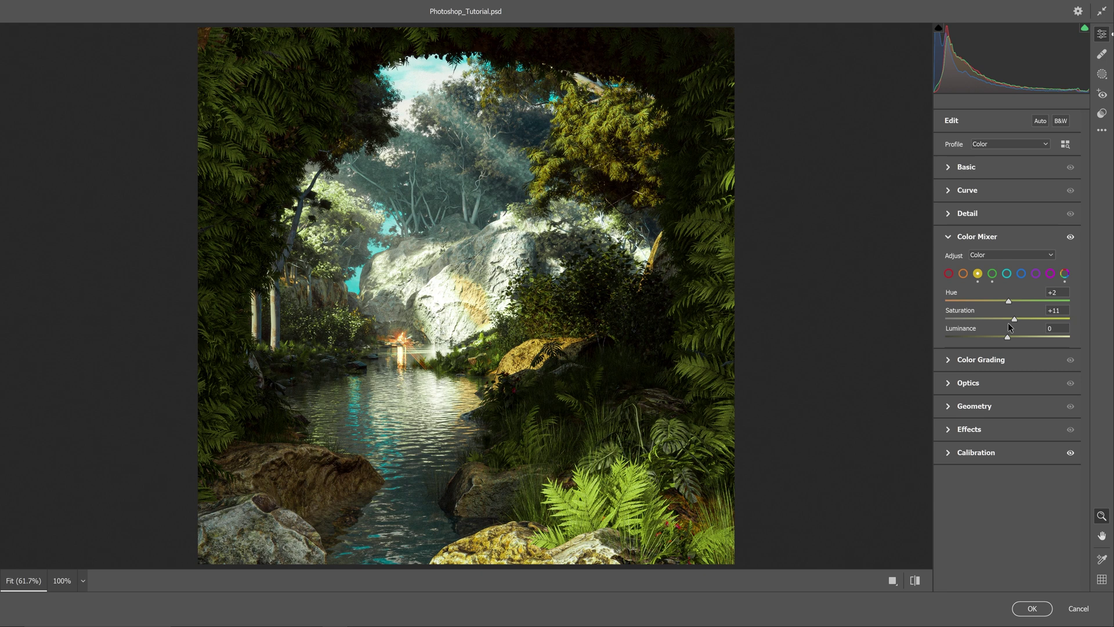
left_click_drag(1009, 326, 1012, 327)
left_click_drag(1012, 301, 1011, 319)
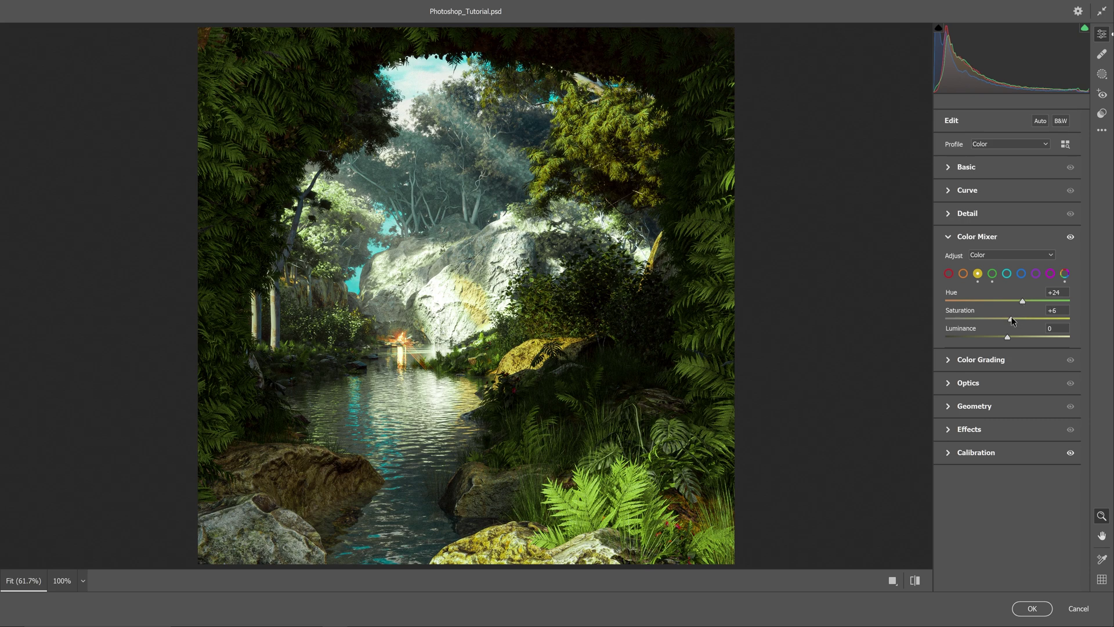
left_click(1008, 274)
mouse_move(1008, 300)
left_mouse_down()
mouse_move(978, 301)
mouse_move(1072, 303)
mouse_move(943, 303)
mouse_move(1017, 312)
mouse_move(994, 312)
mouse_move(1007, 311)
left_mouse_up()
In Calibration, set the Green Primary to Hue +5 and Saturation +7 to tone down greens
left_click(950, 454)
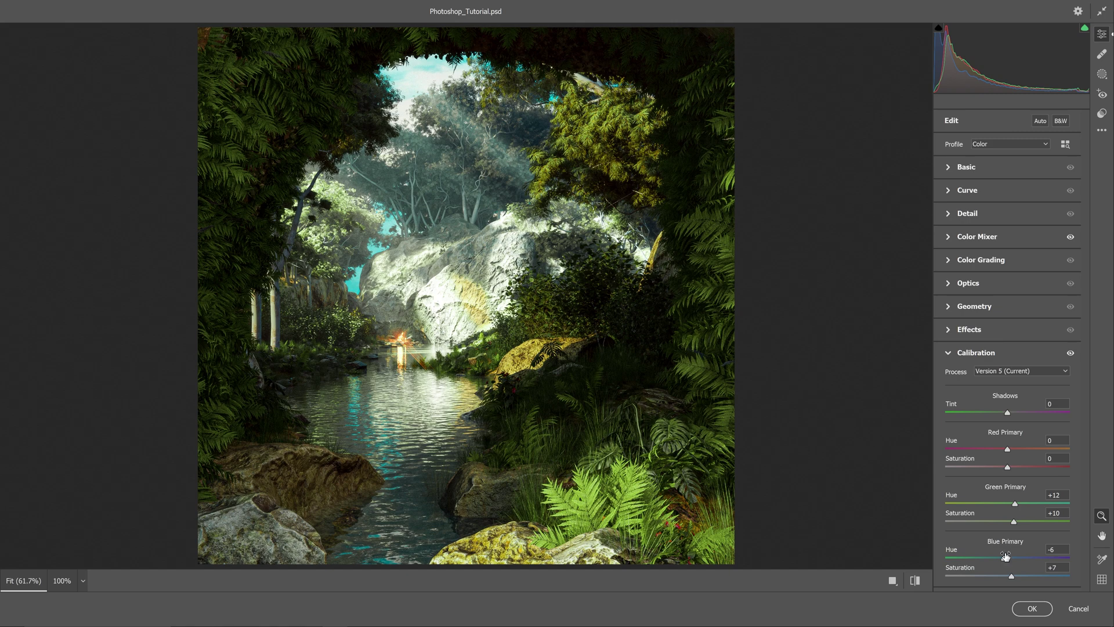
left_click_drag(1015, 505, 940, 509)
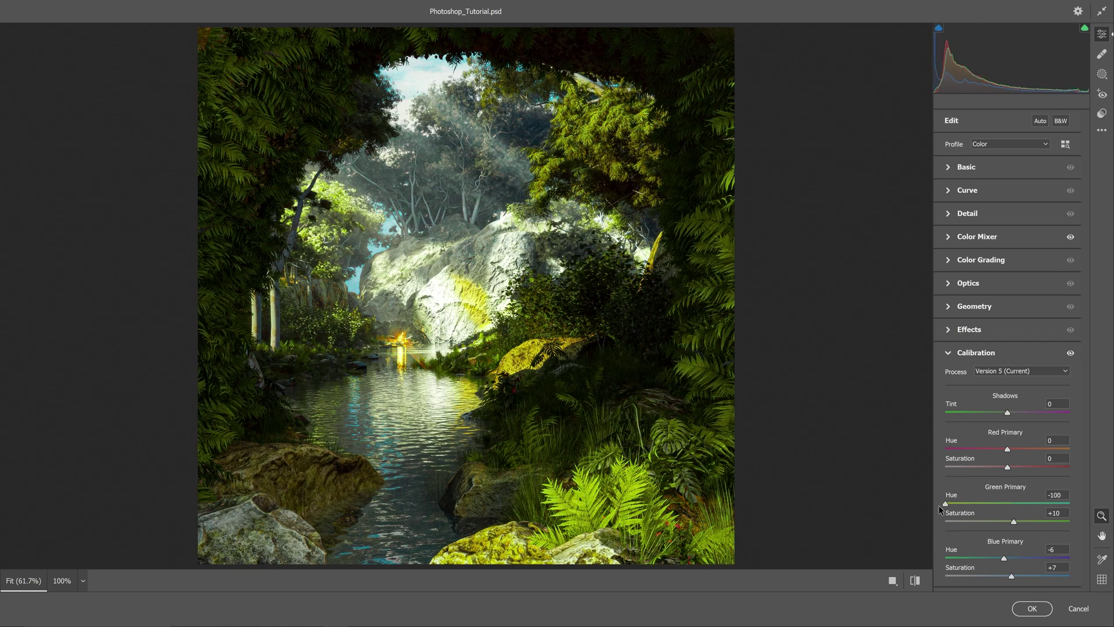
left_click_drag(1036, 509, 1010, 522)
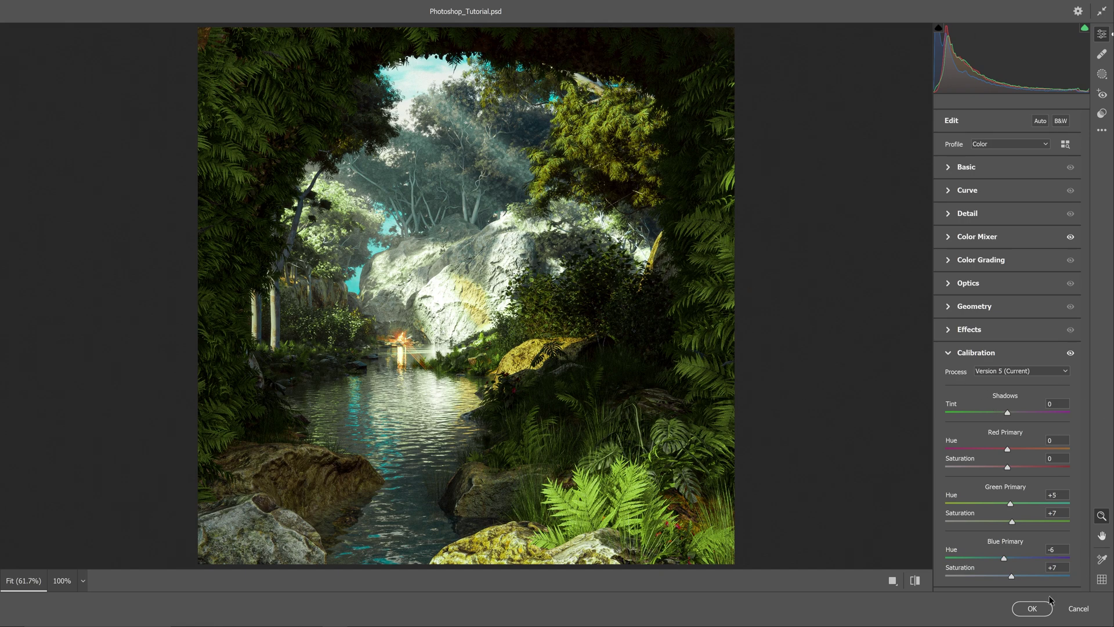
Apply the Camera Raw colour edits, then show and select the Fog layer
left_click(1032, 609)
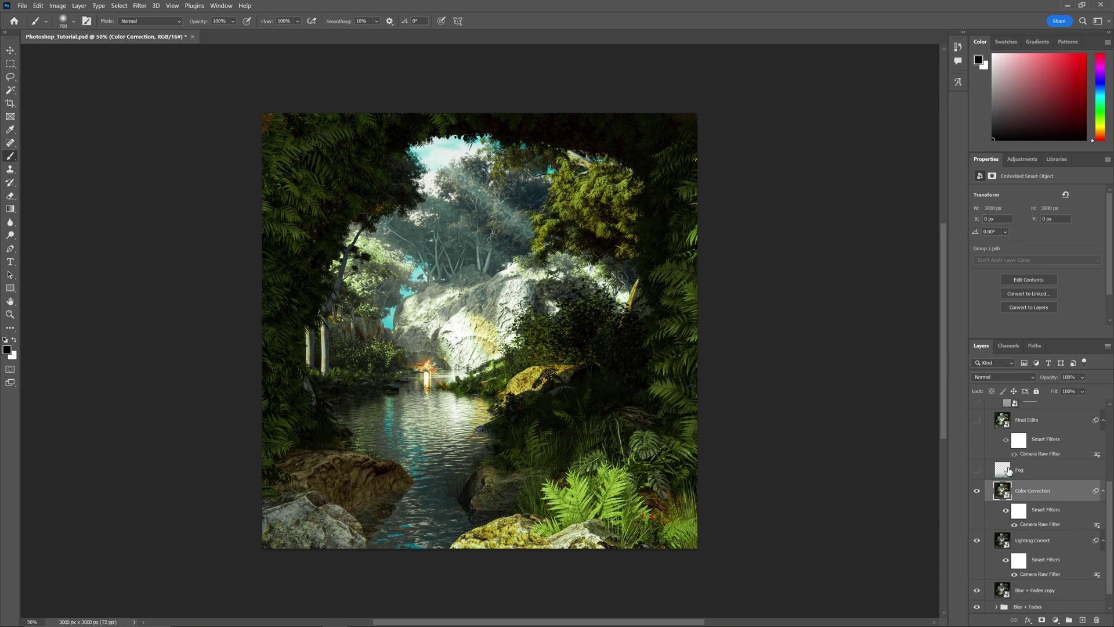
left_click(977, 470)
left_click(998, 470)
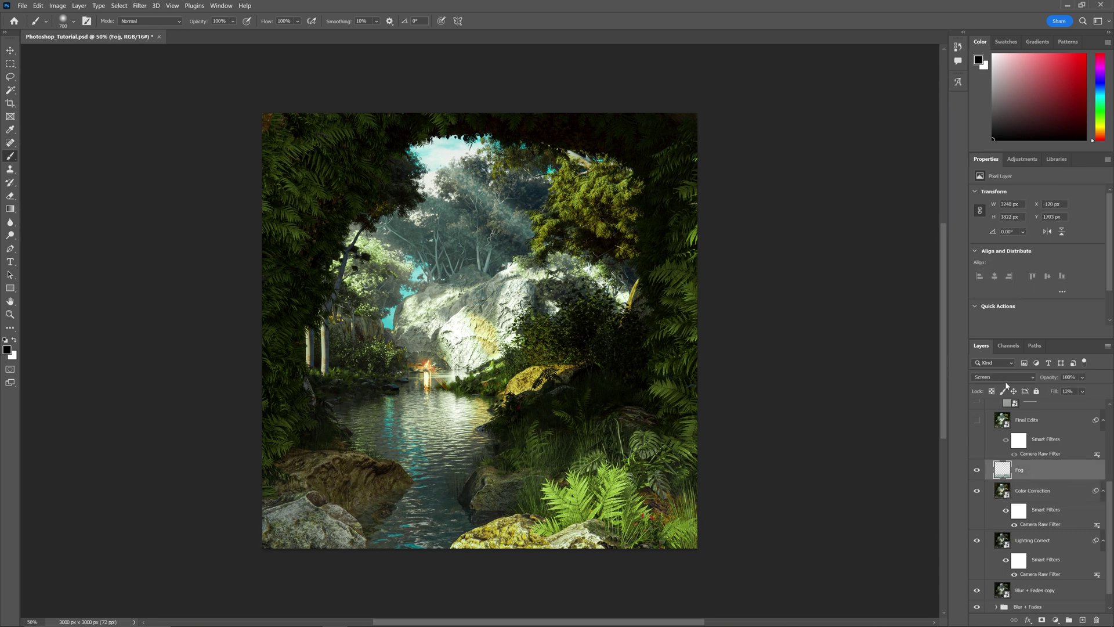
Blend the Fog layer in Screen mode at about 22% fill
left_click(1001, 378)
left_click(986, 355)
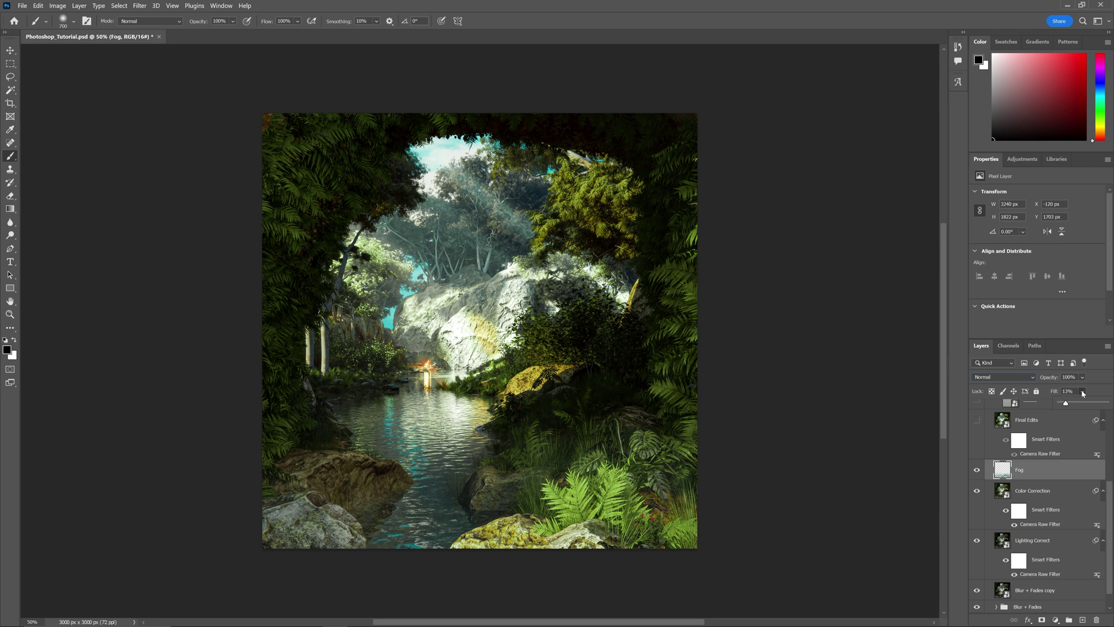
left_click_drag(1100, 410, 1113, 408)
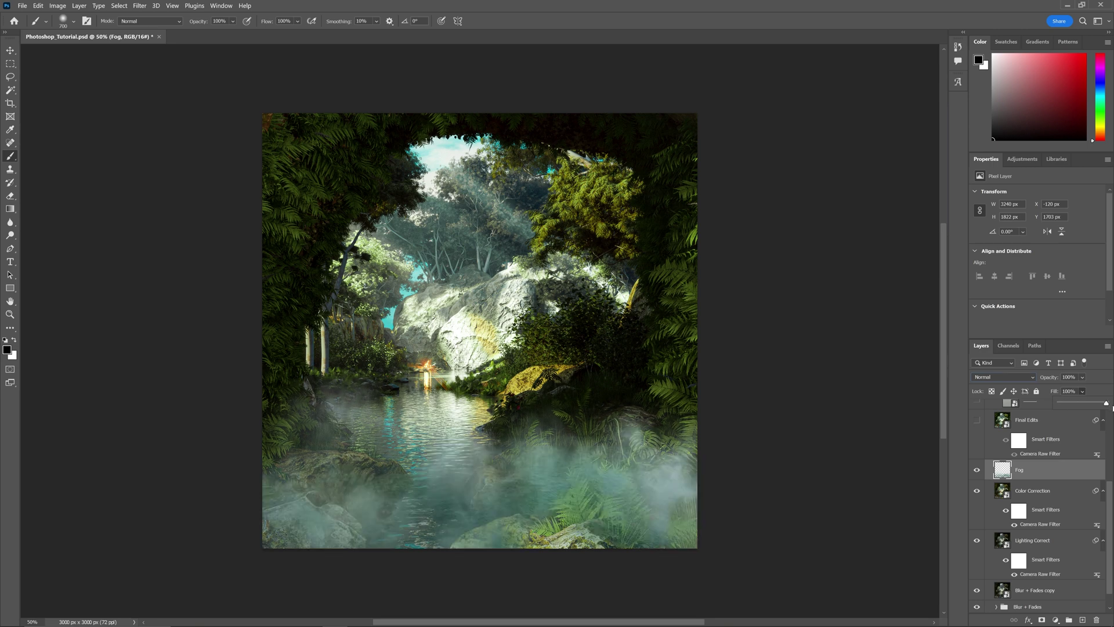
left_click(1022, 377)
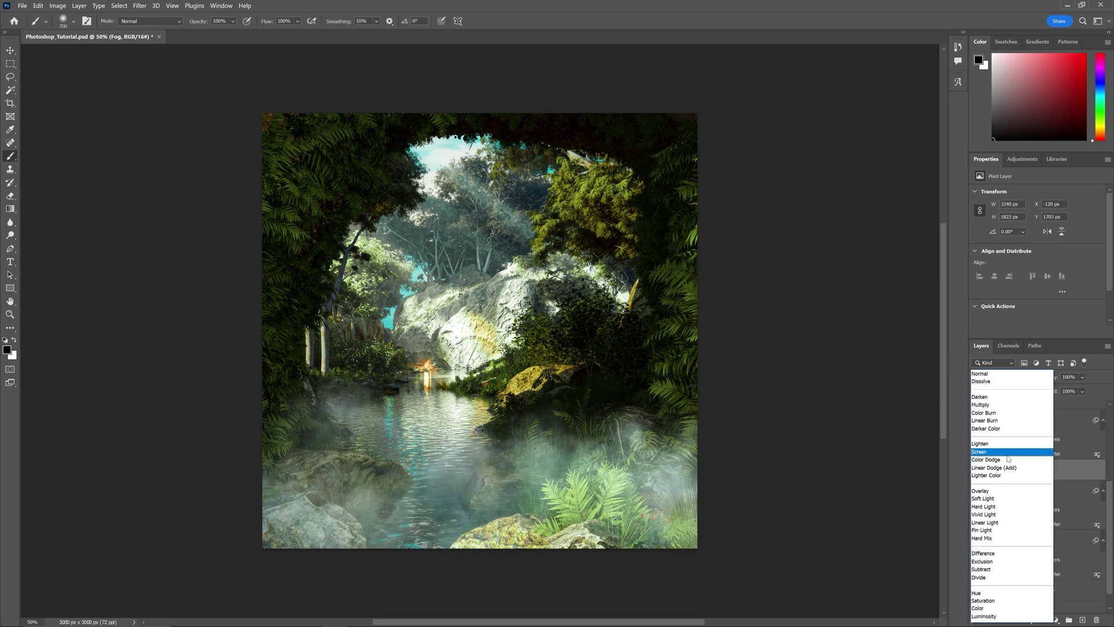
left_click(1010, 452)
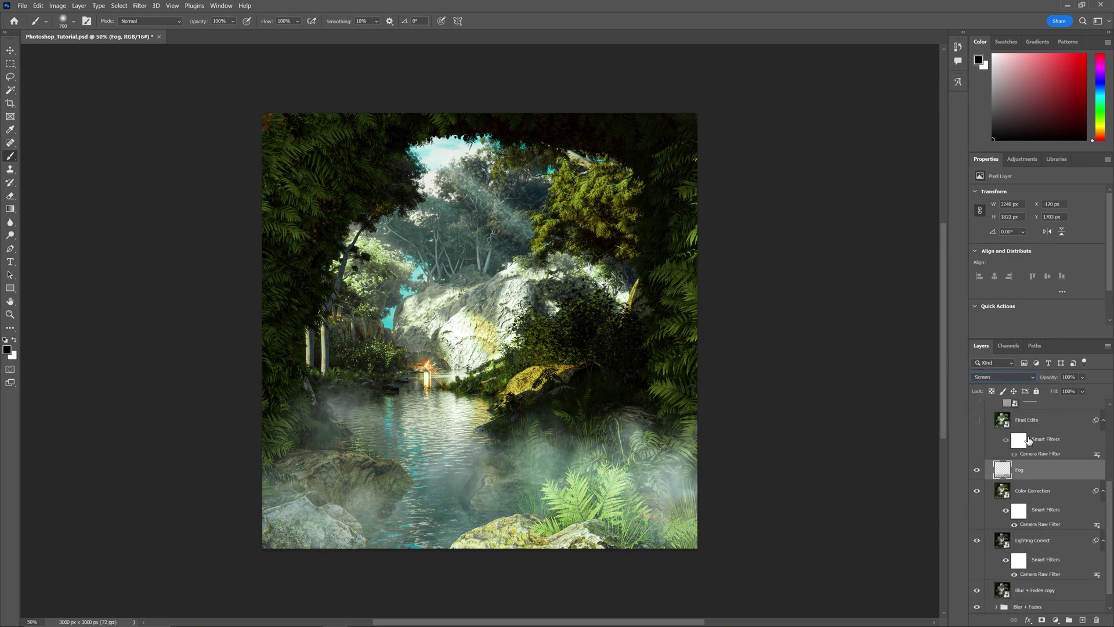
left_click(1082, 391)
left_click_drag(1049, 404, 1071, 403)
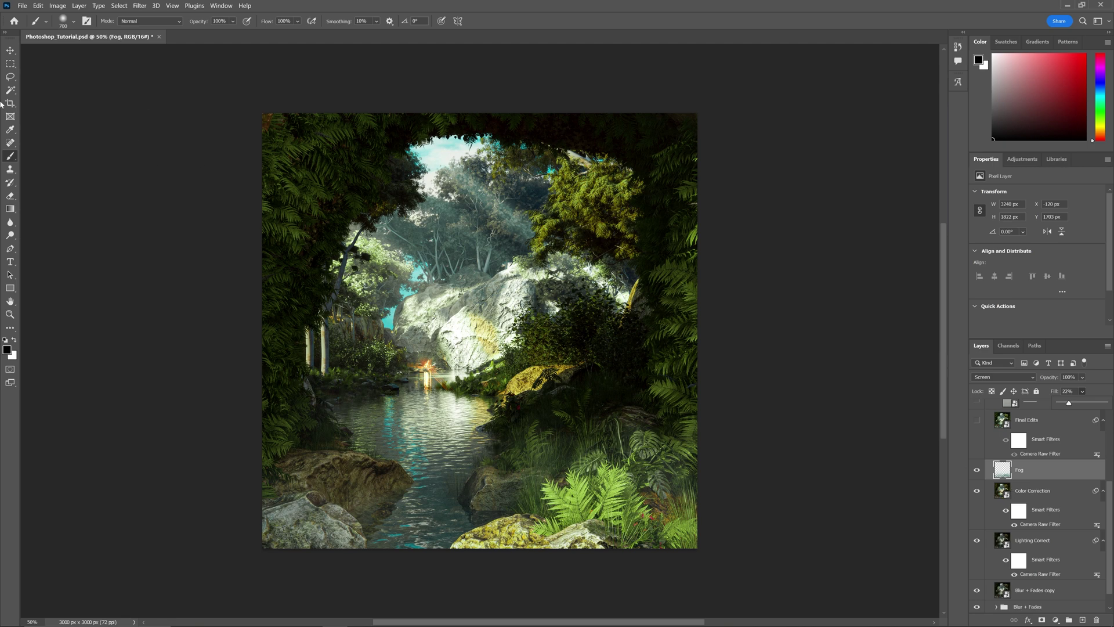
left_click(11, 50)
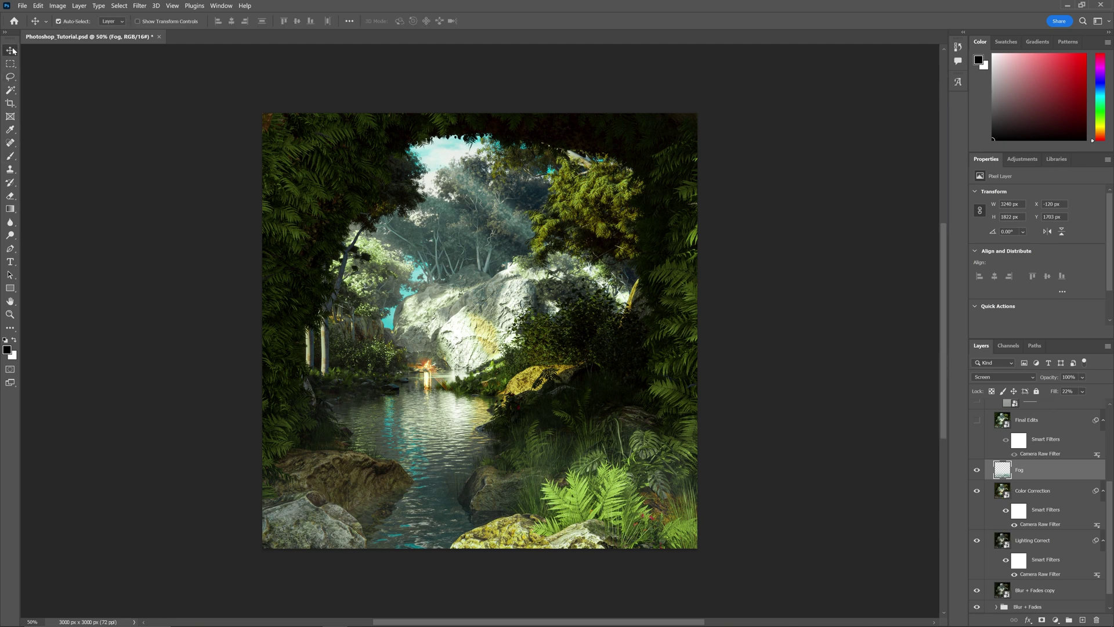
Show and select the Final Edits layer and reopen its Camera Raw Filter
left_click(1040, 491, "ctrl")
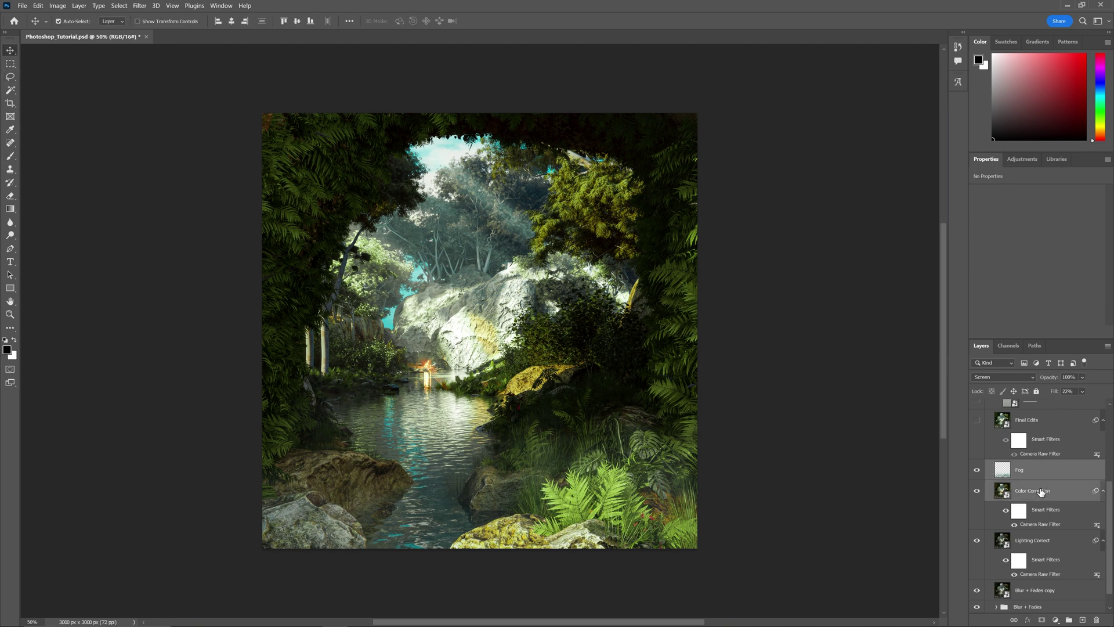
left_click(977, 421)
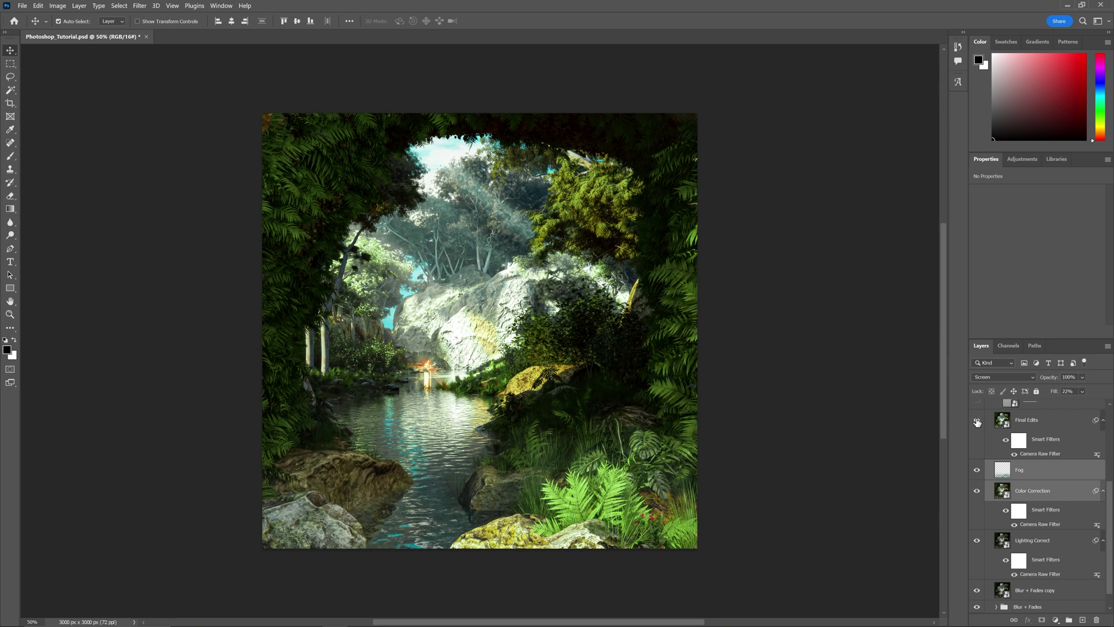
left_click(1041, 456)
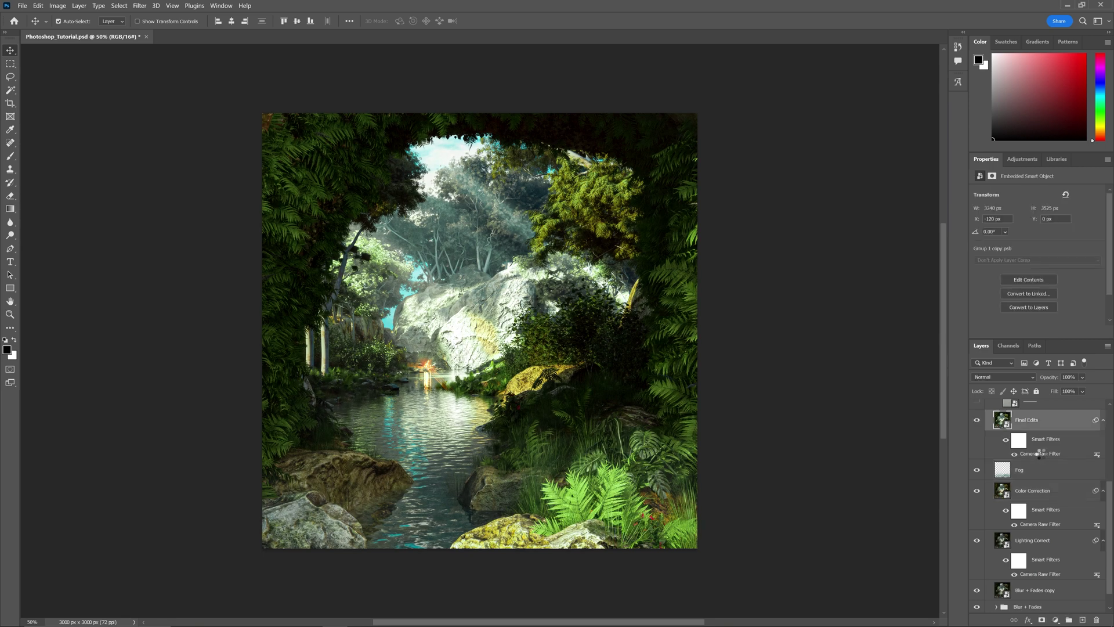
double_click(1039, 453)
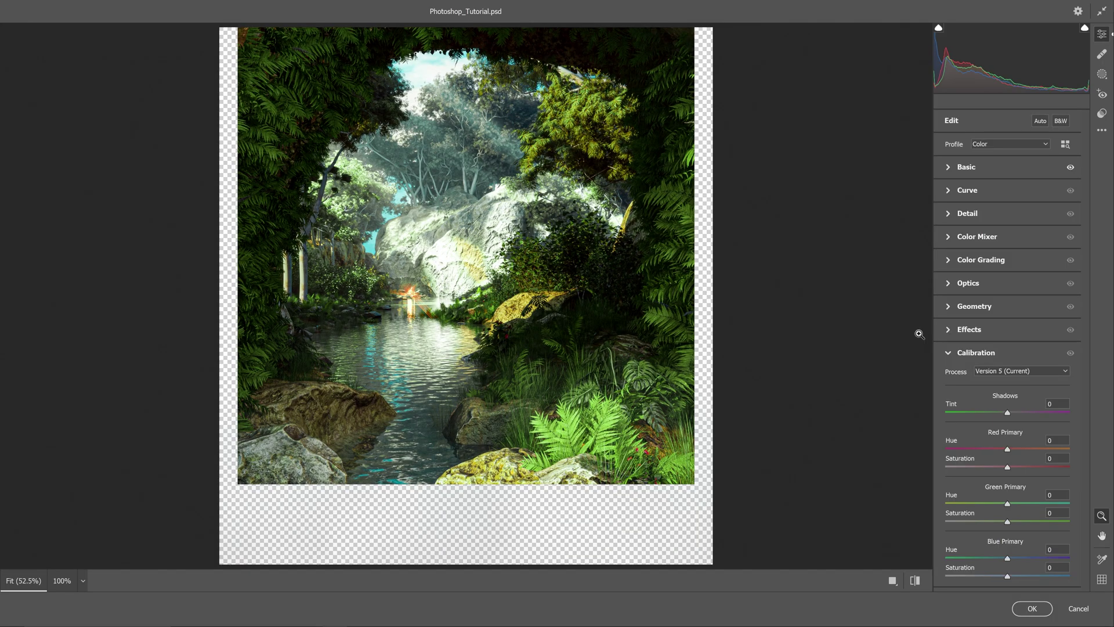
At 66.4% preview, lower the Camera Raw Texture from +20 to +12
left_click(557, 226)
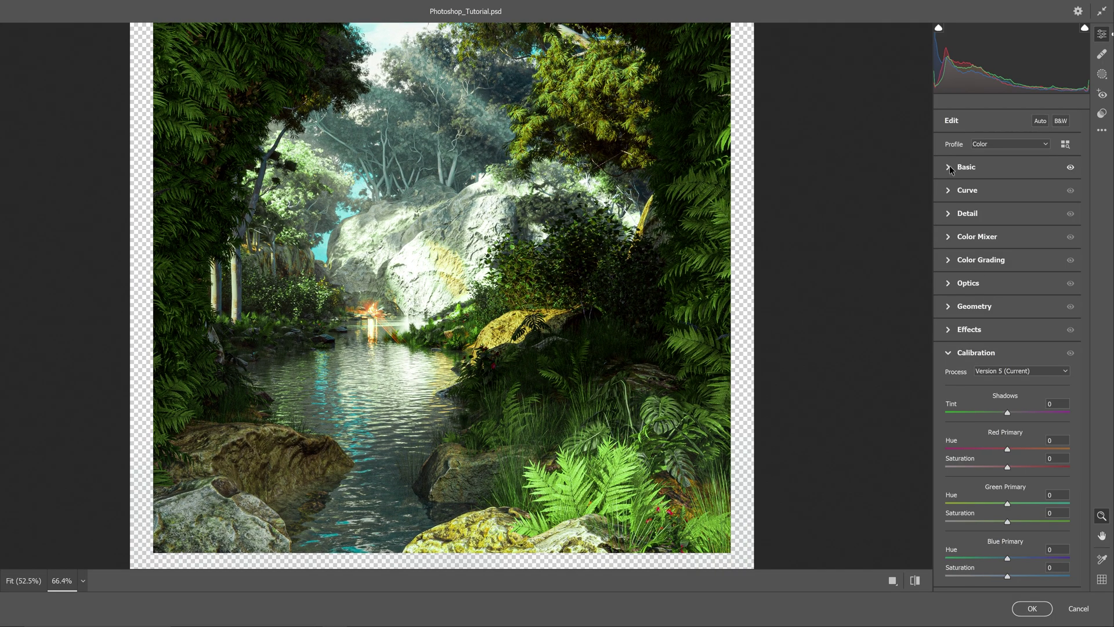
left_click(950, 167)
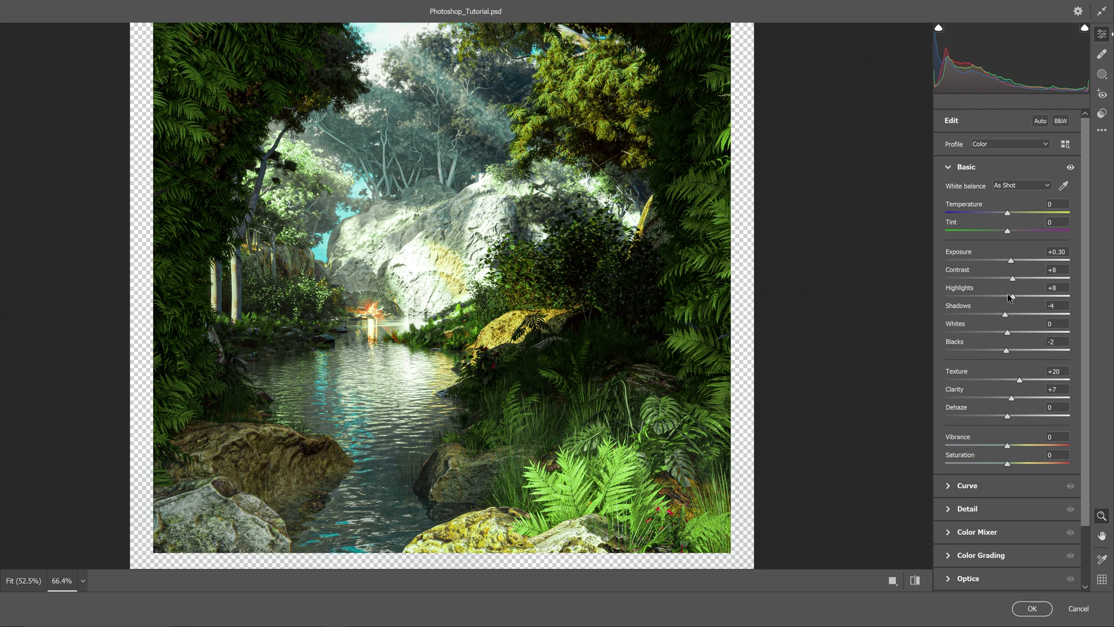
left_click_drag(1020, 379, 1013, 379)
Apply the Camera Raw Filter to the Final Edits layer
left_click(1032, 608)
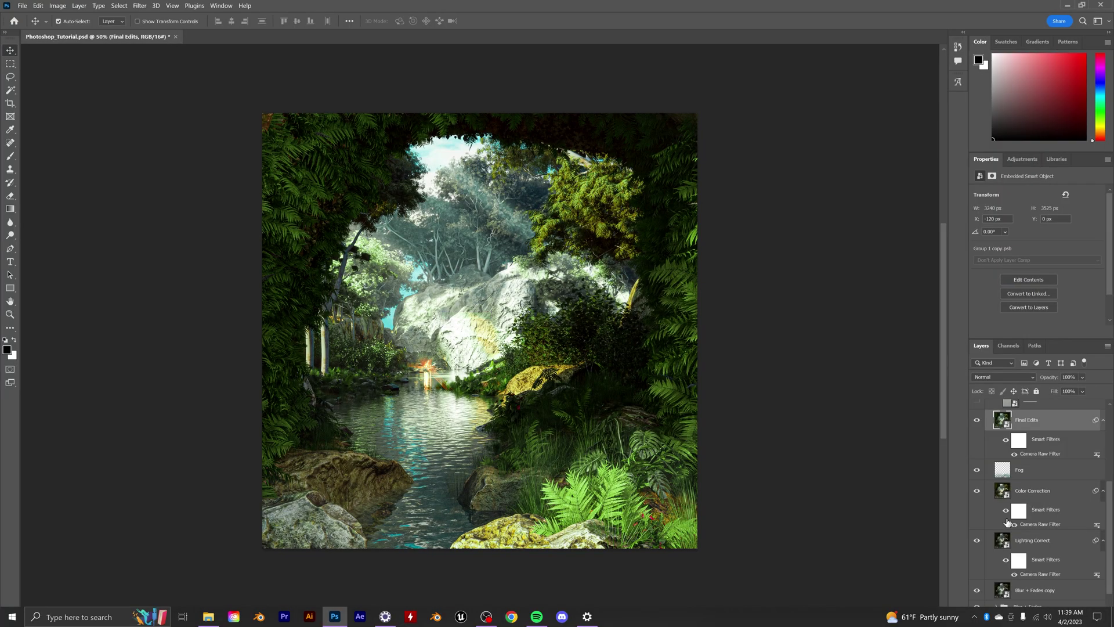
scroll(1016, 508, "up", 3)
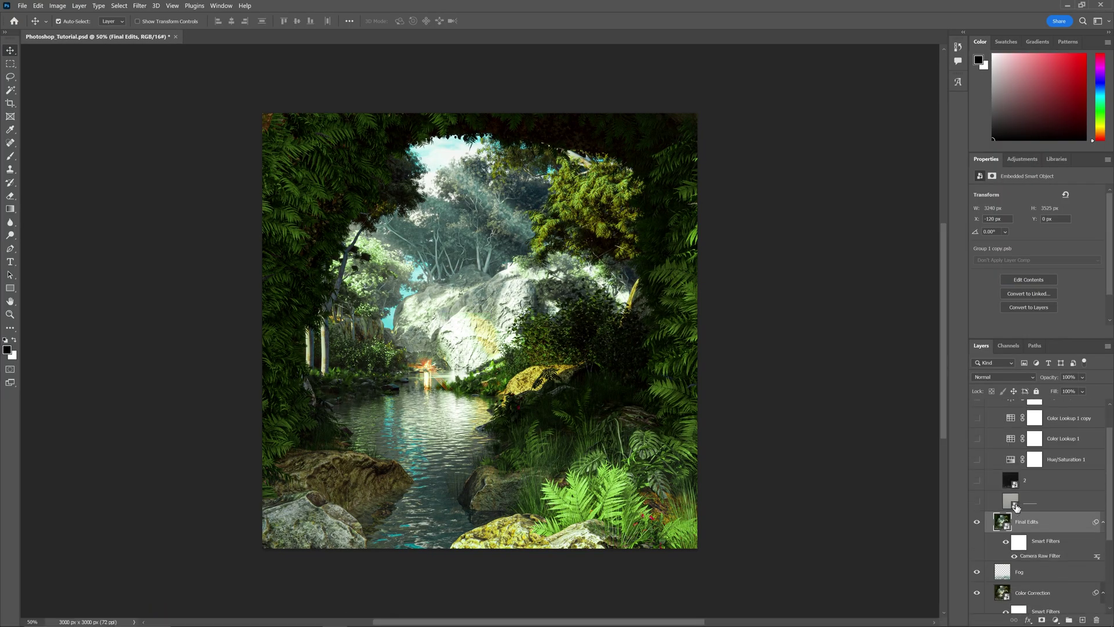
scroll(1016, 508, "up", 1)
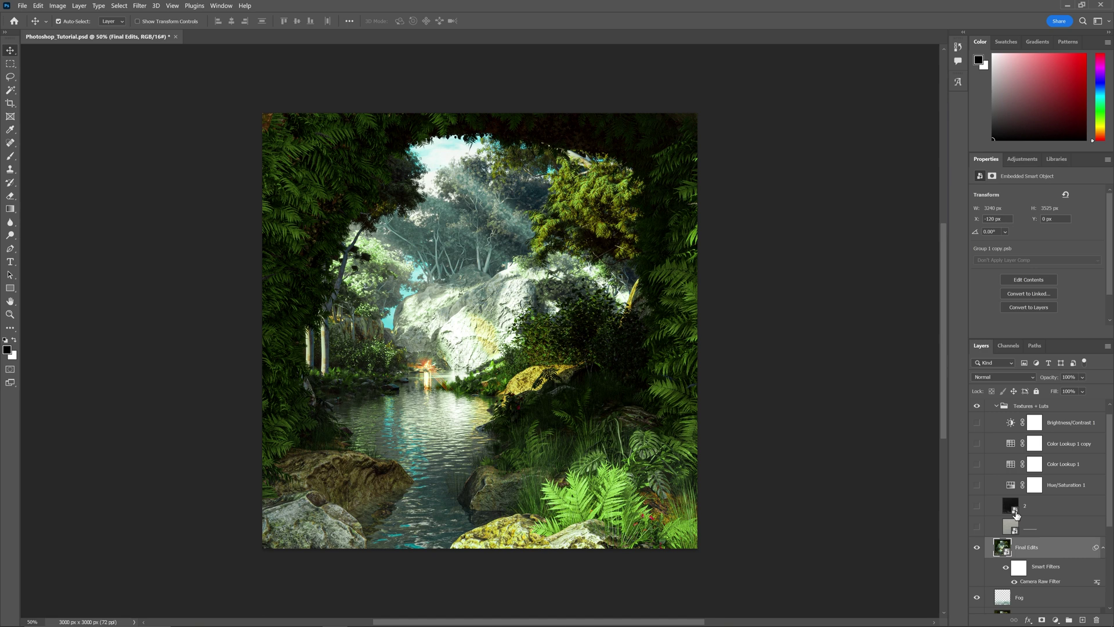
scroll(1017, 513, "up", 1)
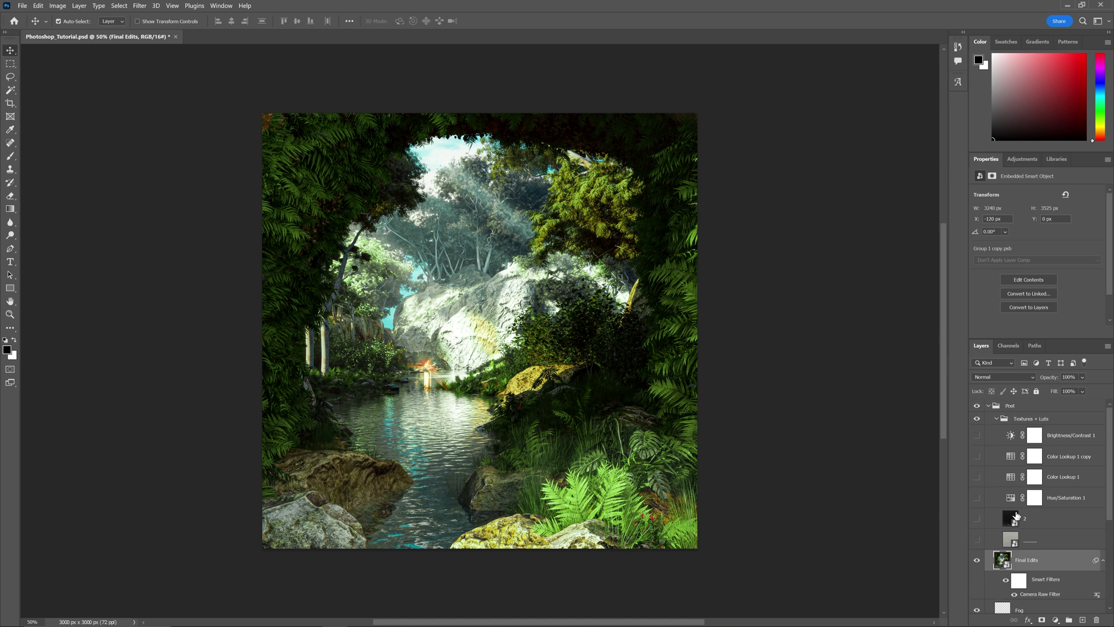
Turn on the Overlay texture layer and layer 2, setting layer 2's fill to about 23%
left_click(979, 540)
left_click(1056, 540)
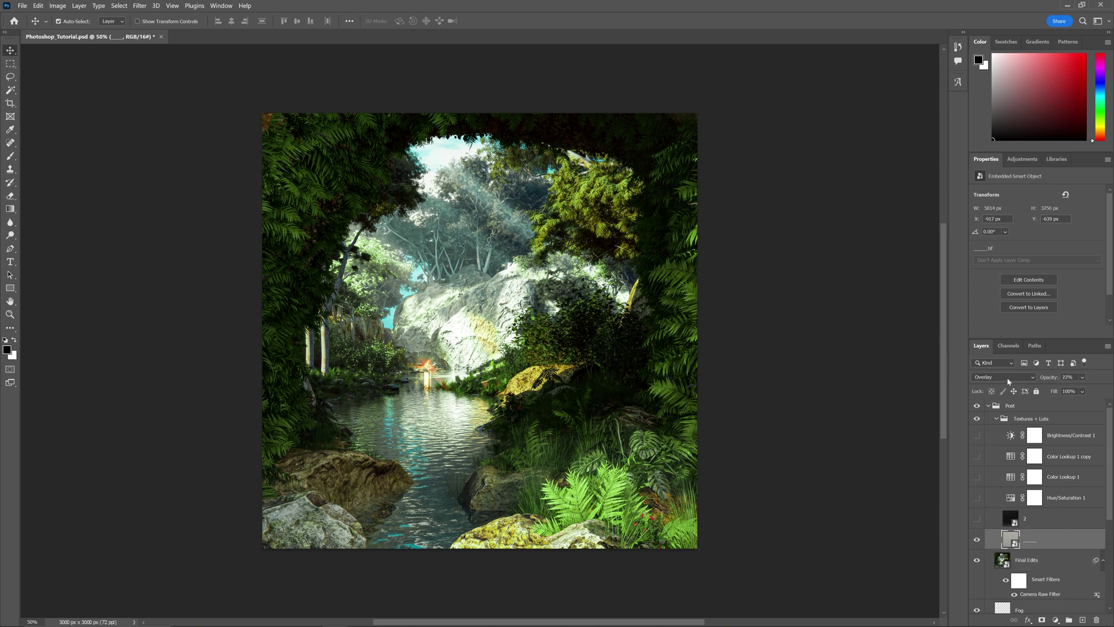
left_click(977, 518)
left_click(1034, 522)
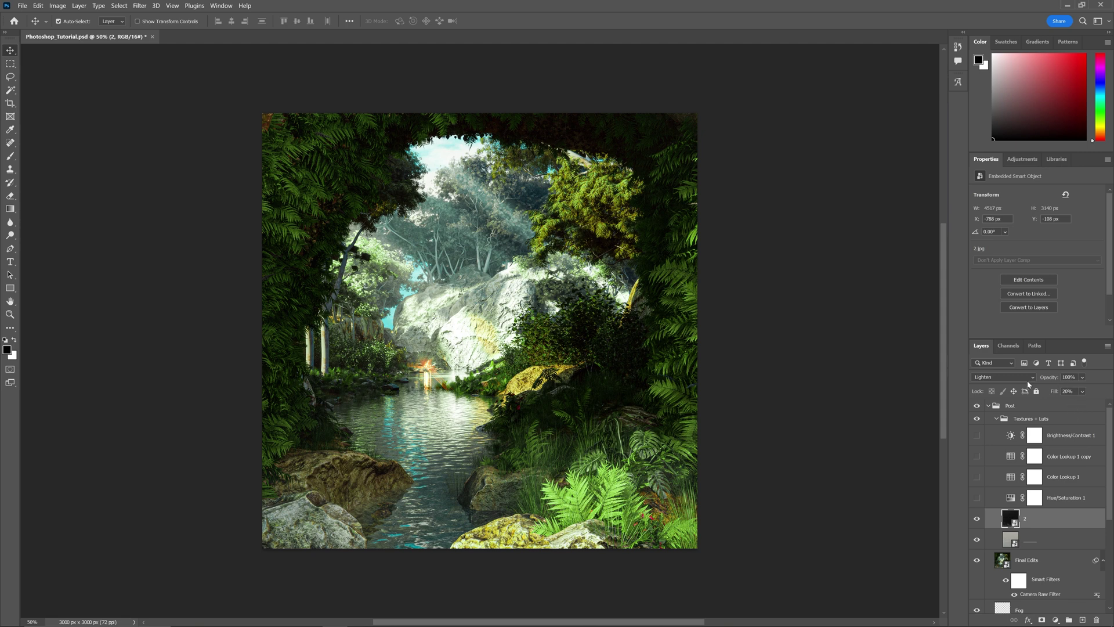
left_click(1082, 391)
left_click_drag(1068, 402, 1107, 403)
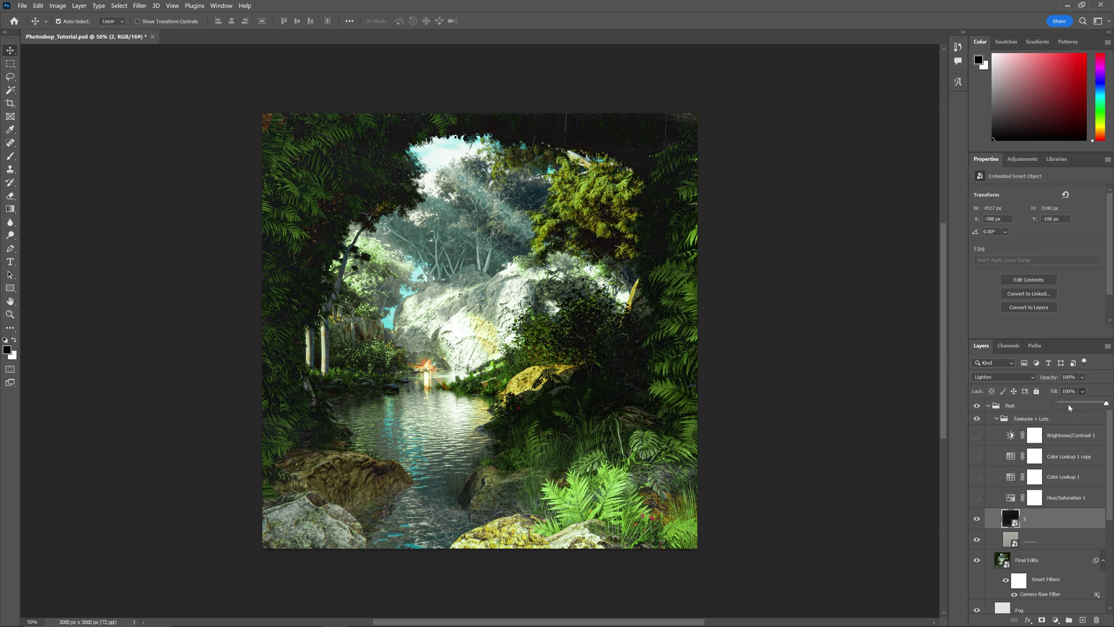
left_click_drag(1068, 403, 1071, 404)
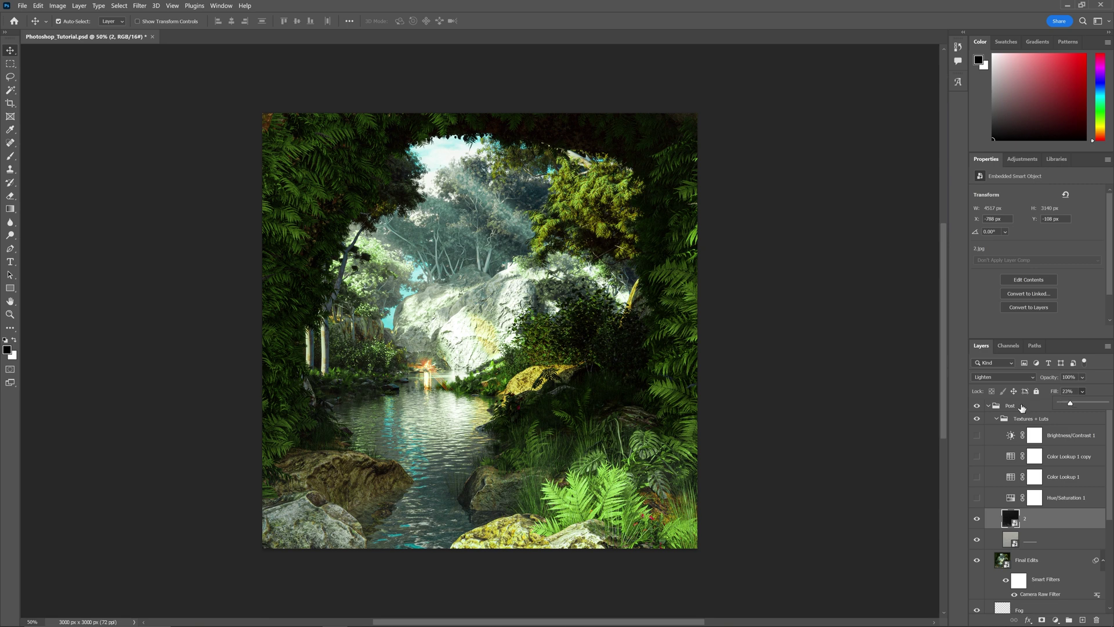
Turn on Hue/Saturation 1 and lower its saturation from -14 to -20
left_click(1022, 497)
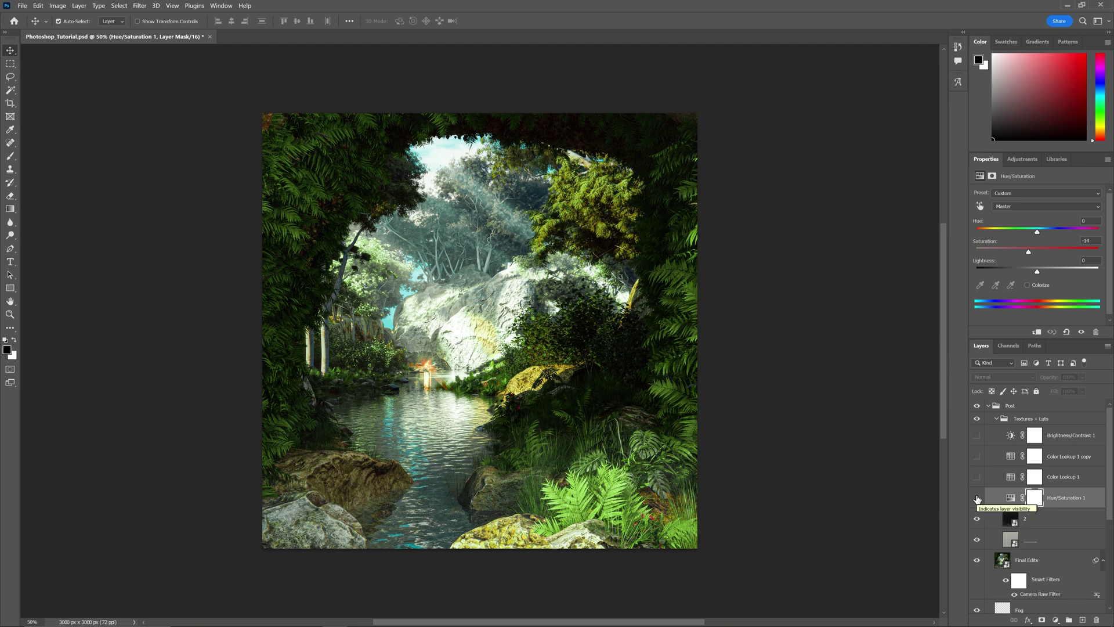
left_click(977, 498)
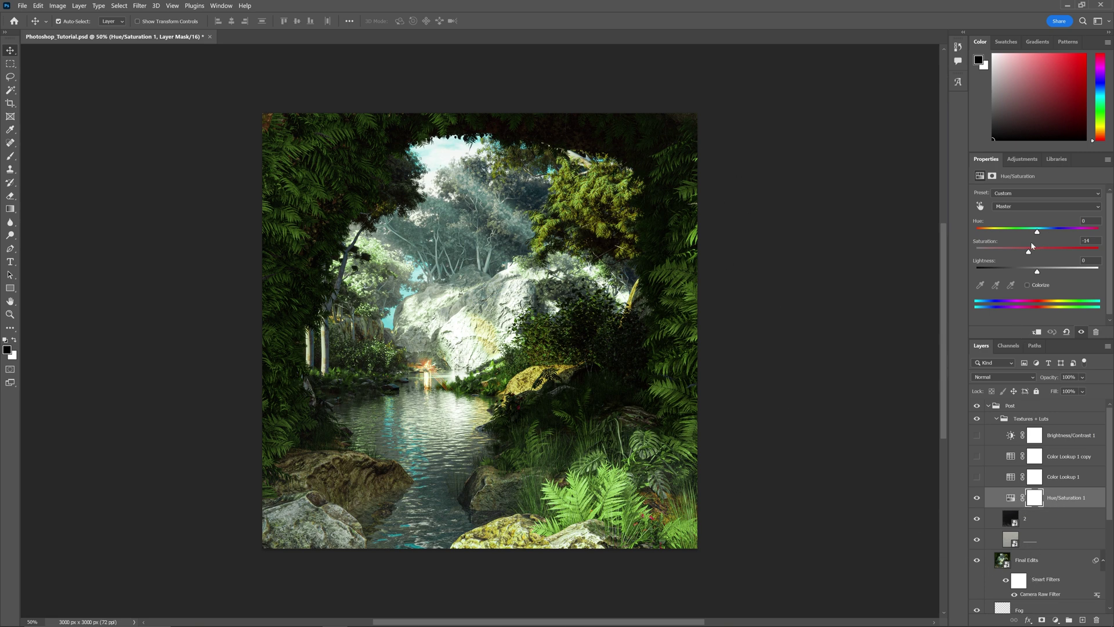
left_click_drag(1028, 253, 1026, 252)
Browse the new adjustment layer list and close it without adding anything
mouse_move(1048, 608)
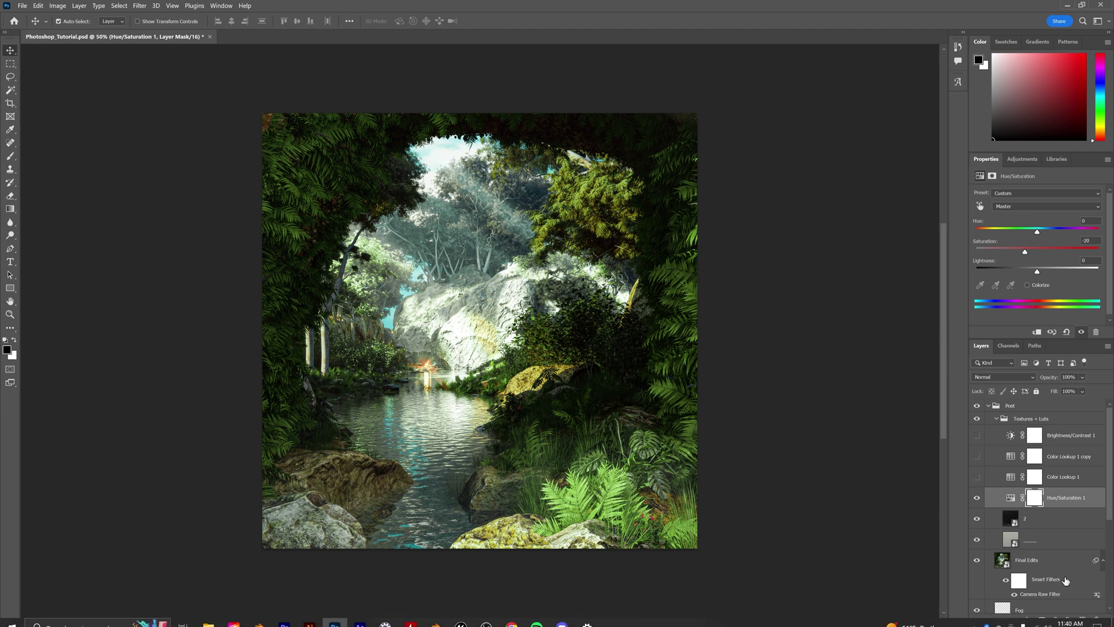
left_click(1055, 621)
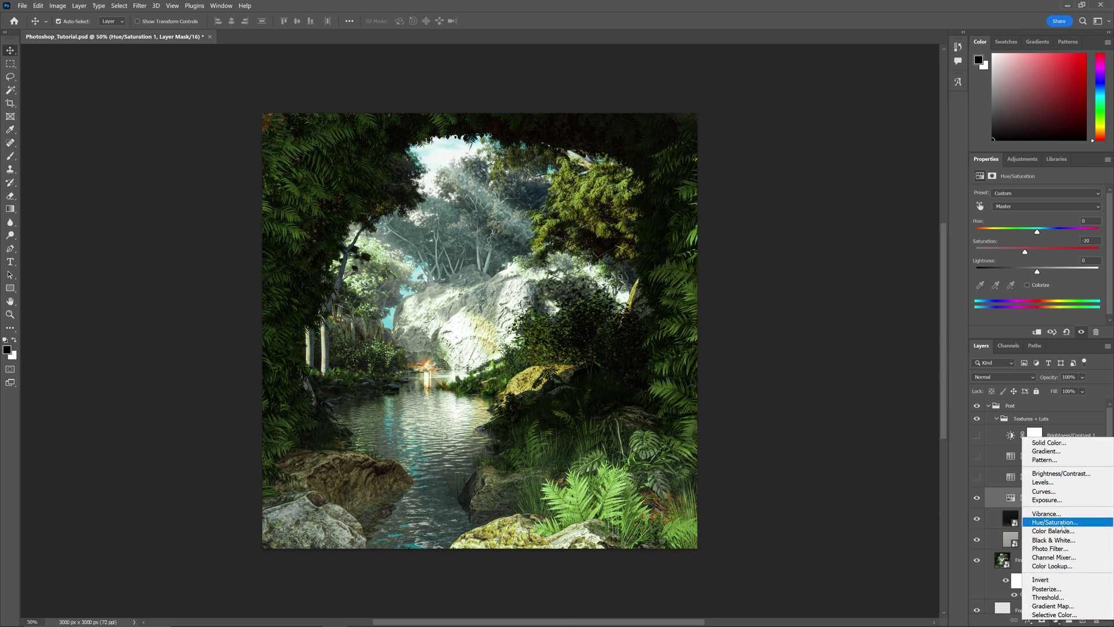
left_click(1004, 500)
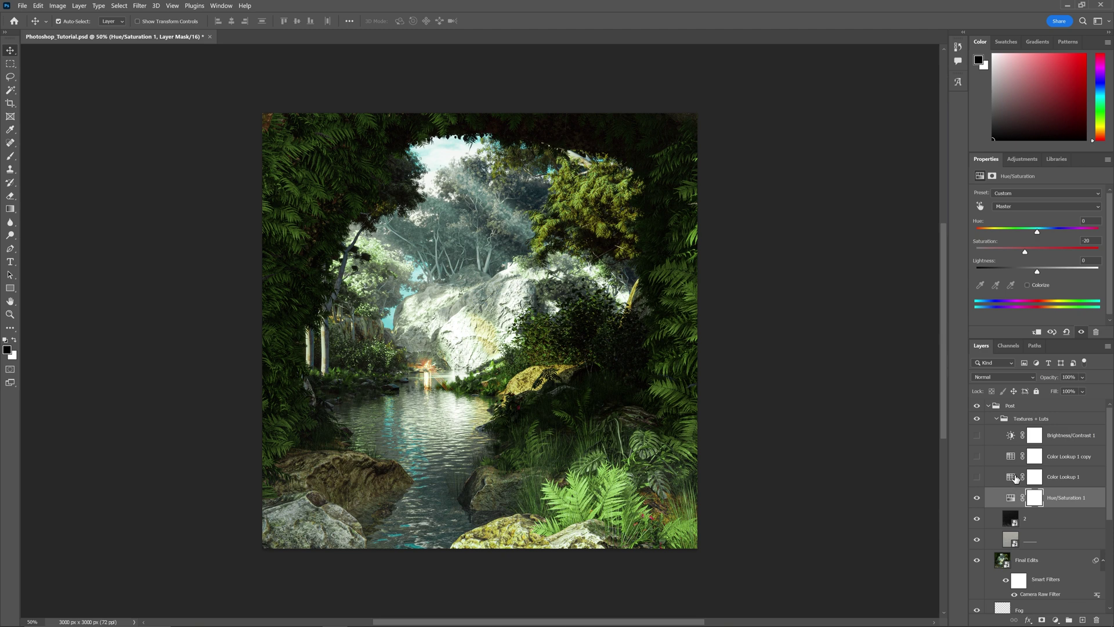
Turn on Color Lookup 1 with a film-emulation LUT at 17% opacity
left_click(977, 476)
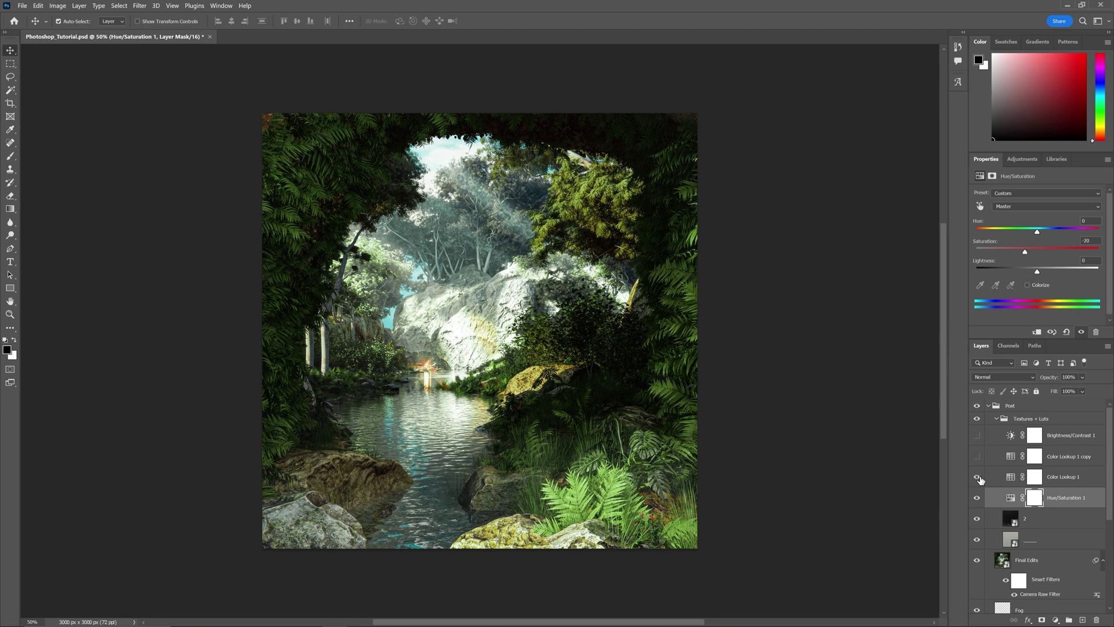
left_click(1010, 478)
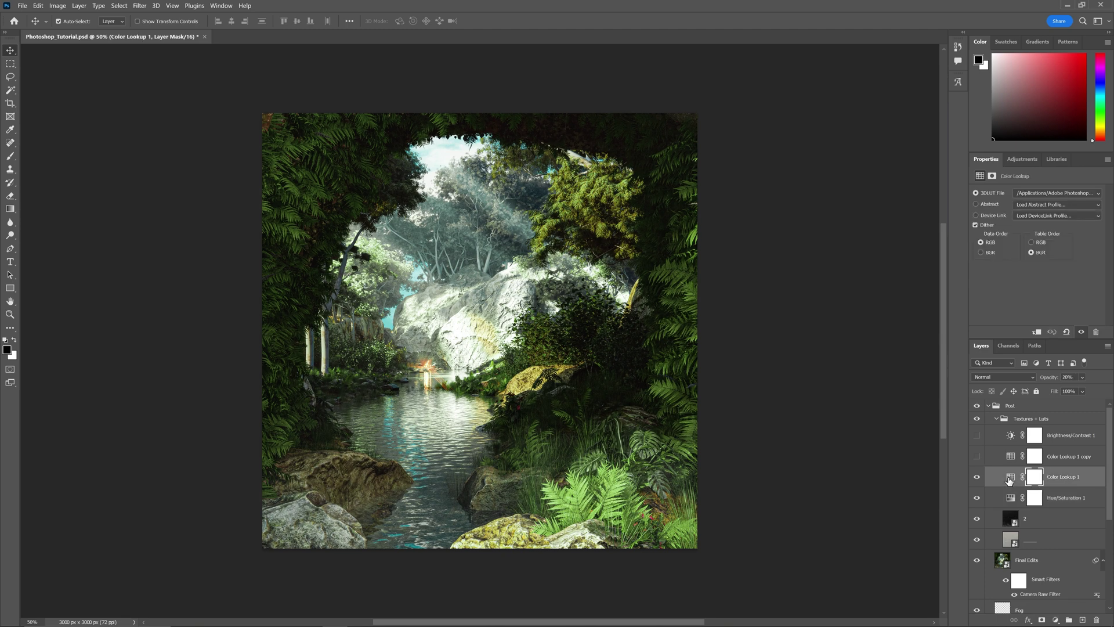
left_click(1042, 194)
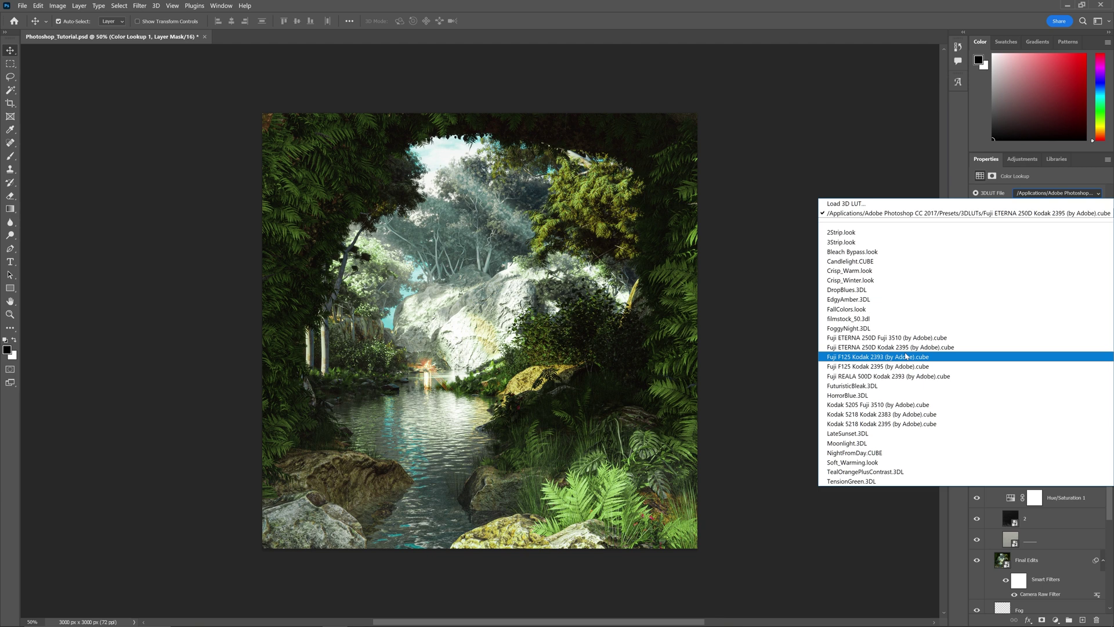
left_click(906, 356)
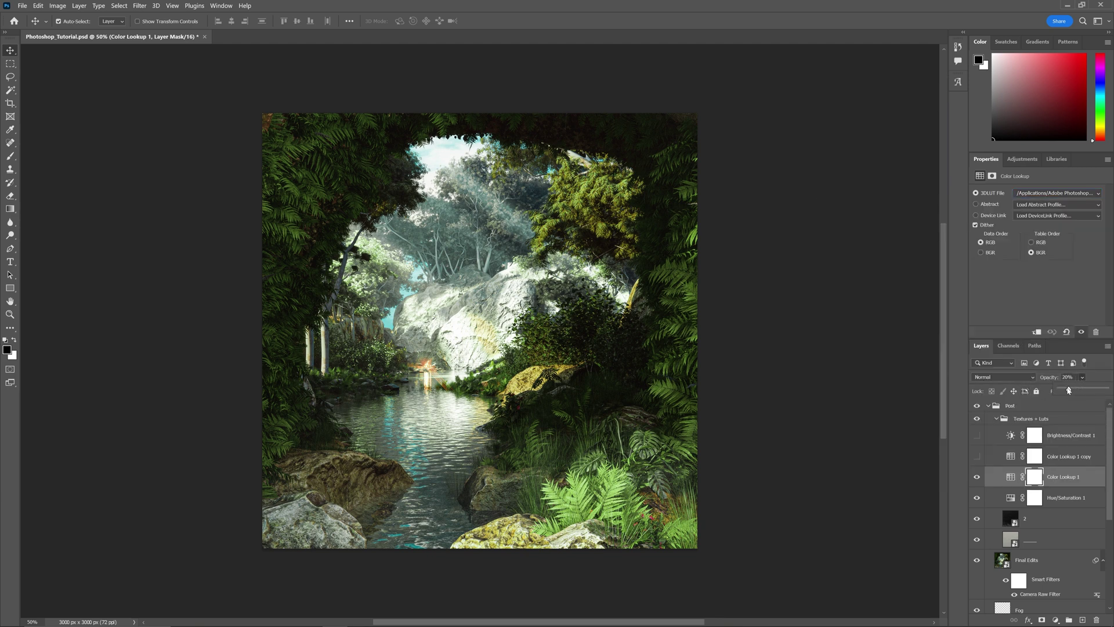
left_click_drag(1070, 390, 1106, 389)
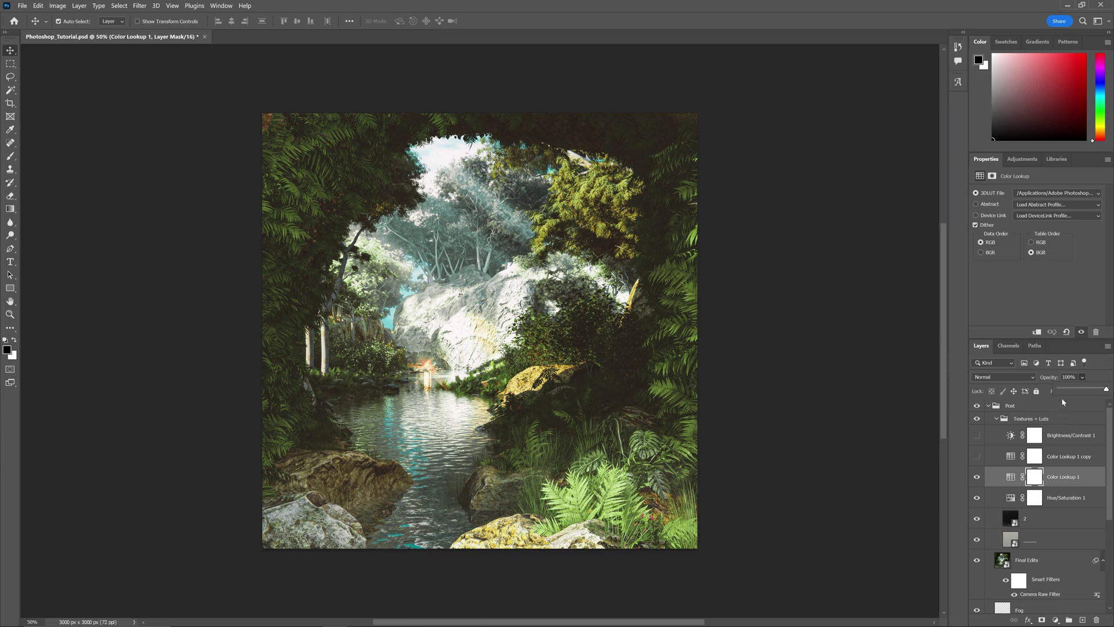
left_click_drag(1071, 390, 1068, 389)
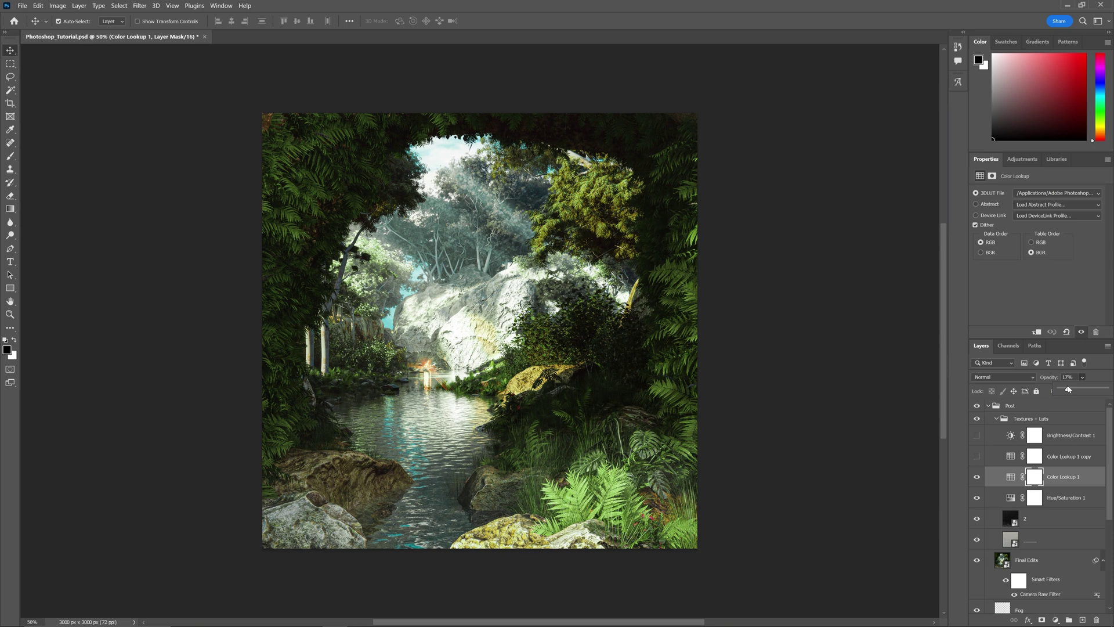
Enable the Color Lookup 1 copy layer at 10% opacity
left_click(1004, 458)
left_click(978, 456)
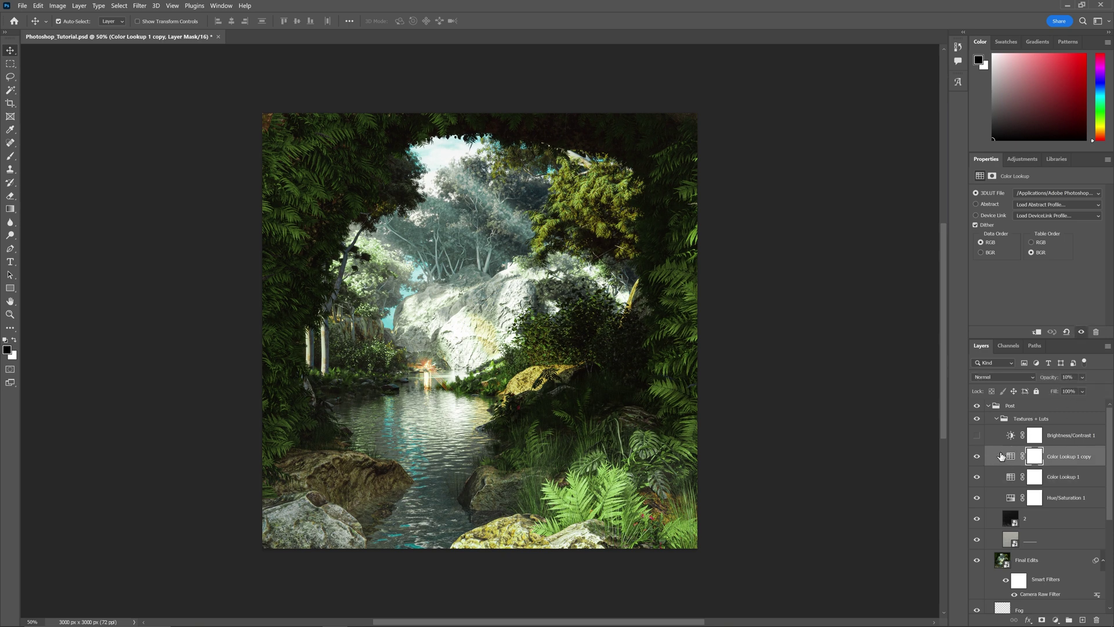
left_click(1001, 456)
left_click(1082, 377)
mouse_move(1068, 390)
left_mouse_down()
mouse_move(1078, 390)
mouse_move(1066, 391)
left_mouse_up()
Turn on Brightness/Contrast 1 at Brightness -17 and Contrast 10
left_click(1010, 435)
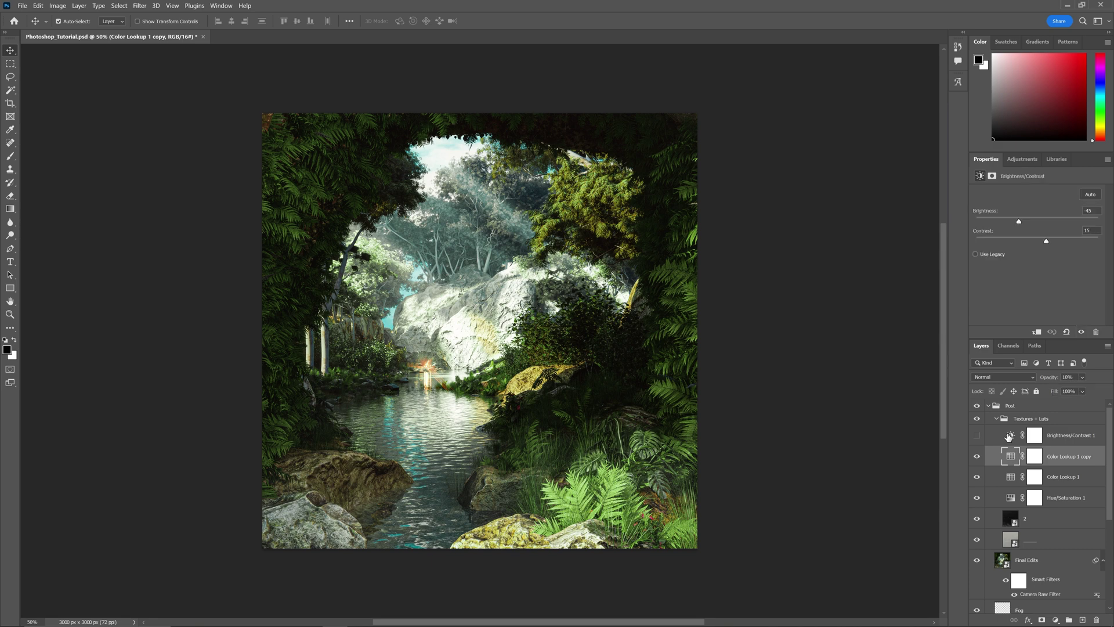
left_click(977, 436)
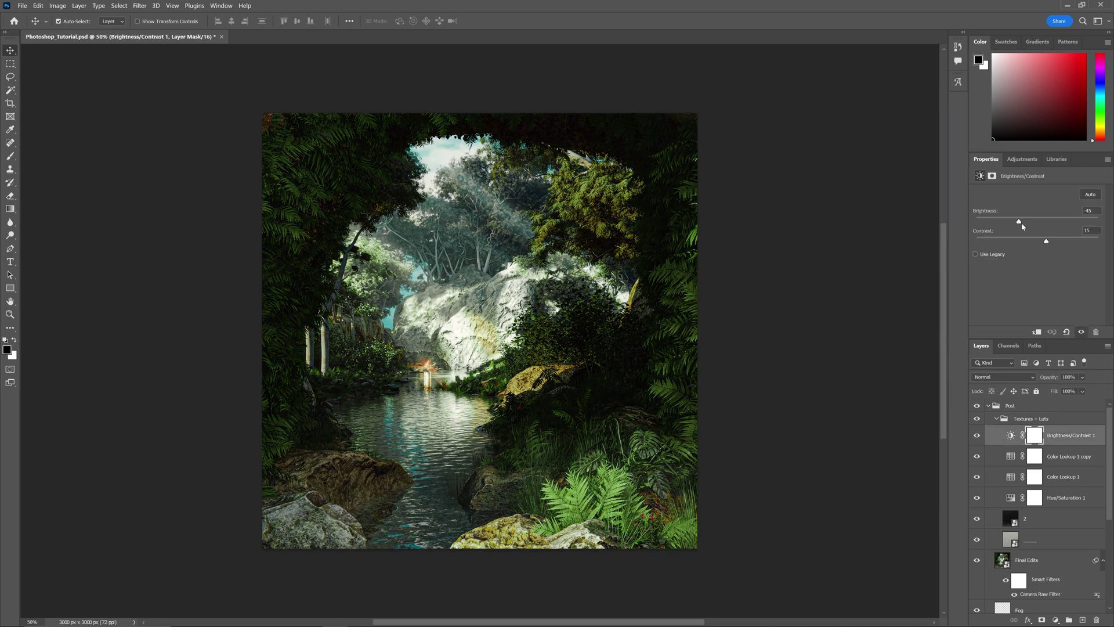
left_click_drag(1020, 223, 1038, 223)
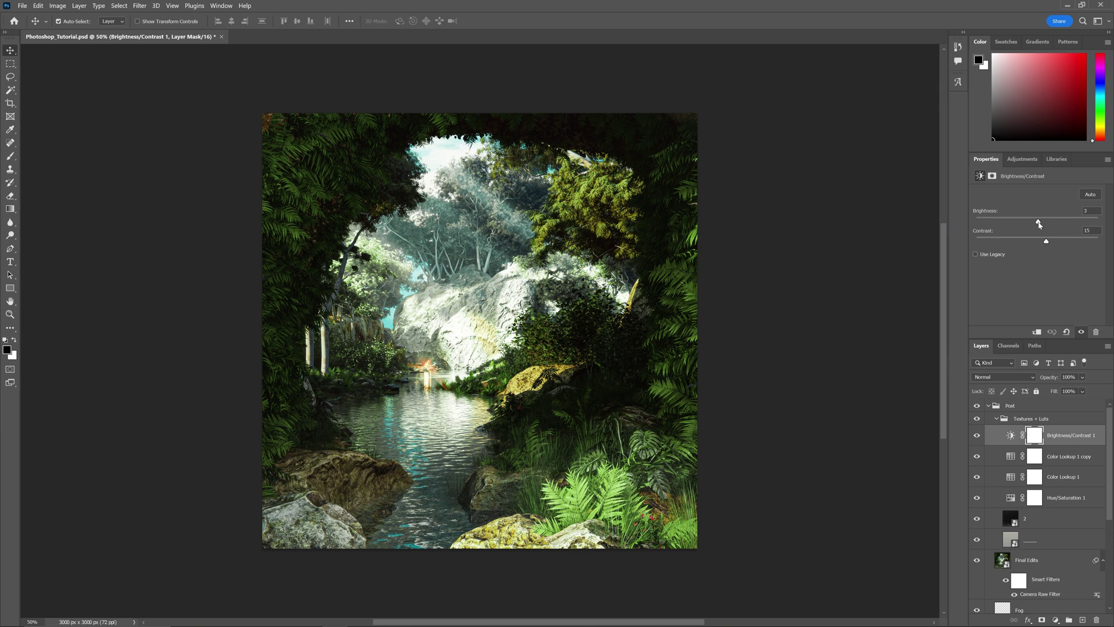
mouse_move(1038, 224)
left_mouse_down()
mouse_move(1026, 223)
mouse_move(1051, 243)
mouse_move(1034, 243)
mouse_move(1044, 242)
mouse_move(1032, 225)
left_mouse_up()
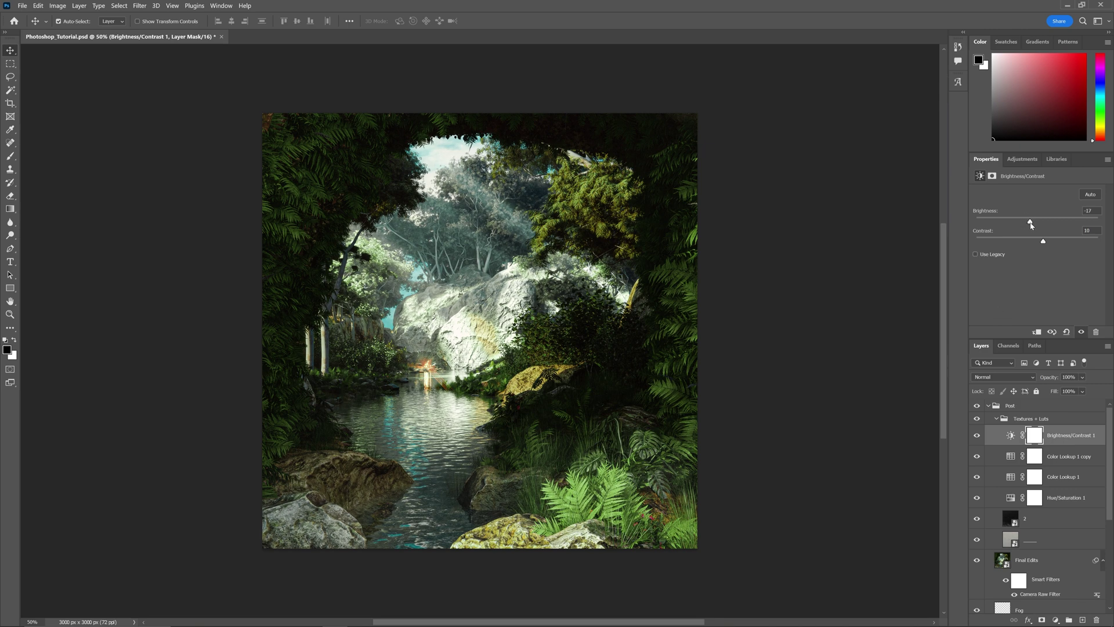
Collapse Textures + Luts and Post, then toggle Post off and on to compare, leaving it visible
left_click(996, 418)
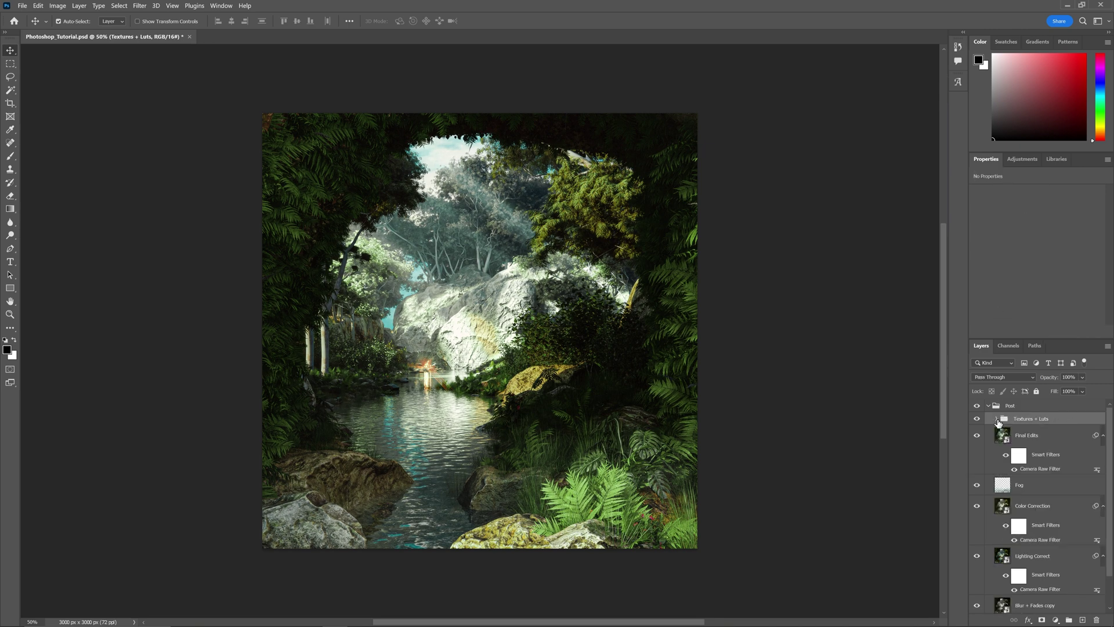
left_click(989, 405)
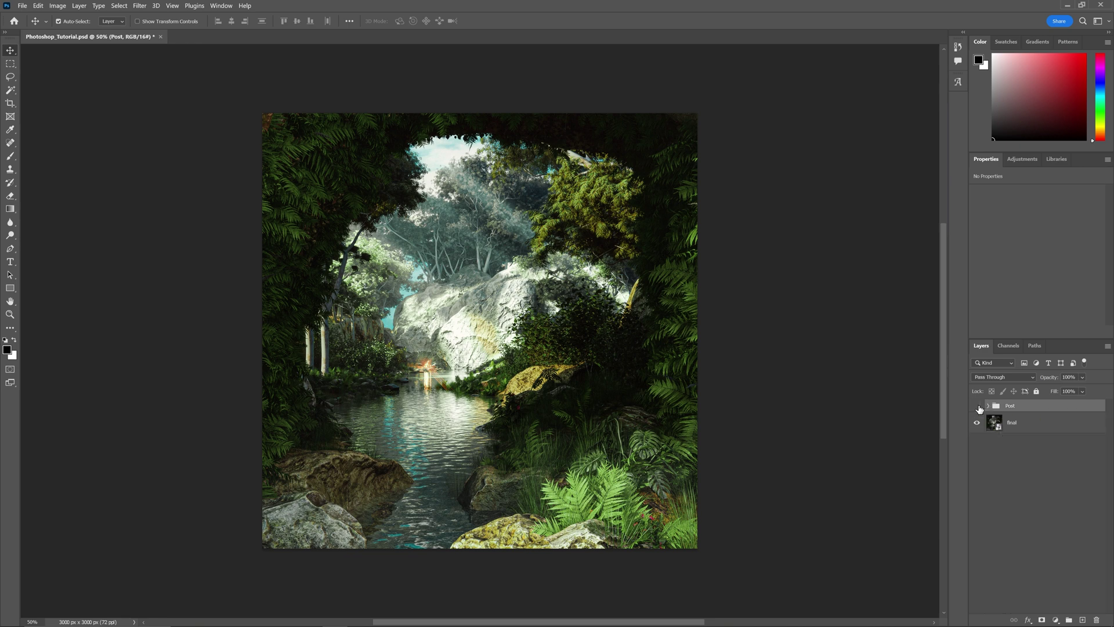
left_click(979, 408)
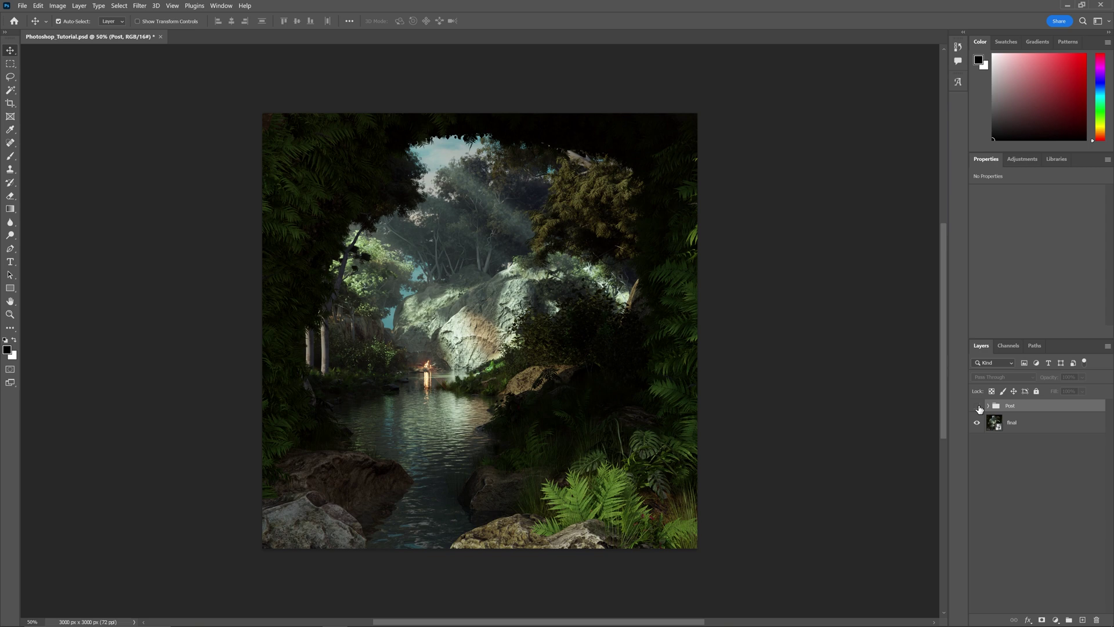
left_click(978, 406)
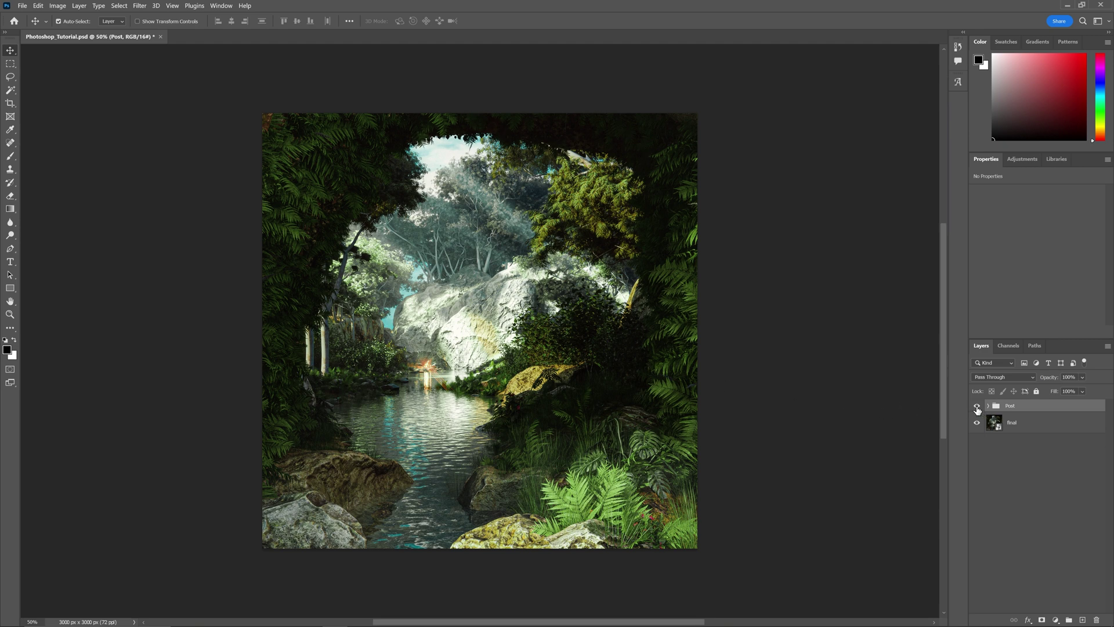
left_click(977, 408)
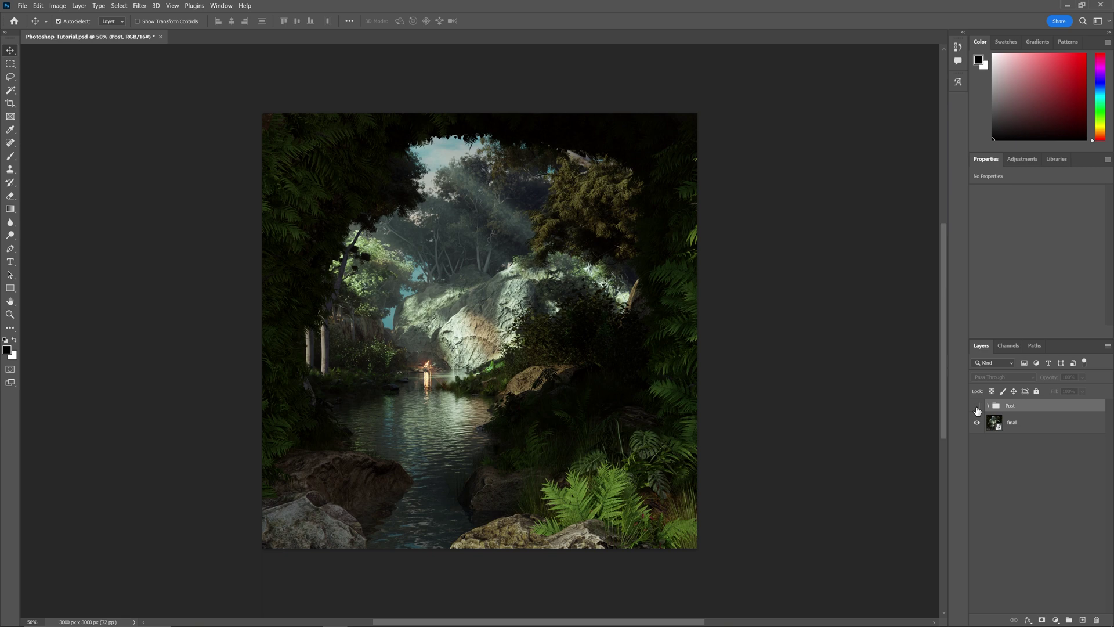
left_click(977, 408)
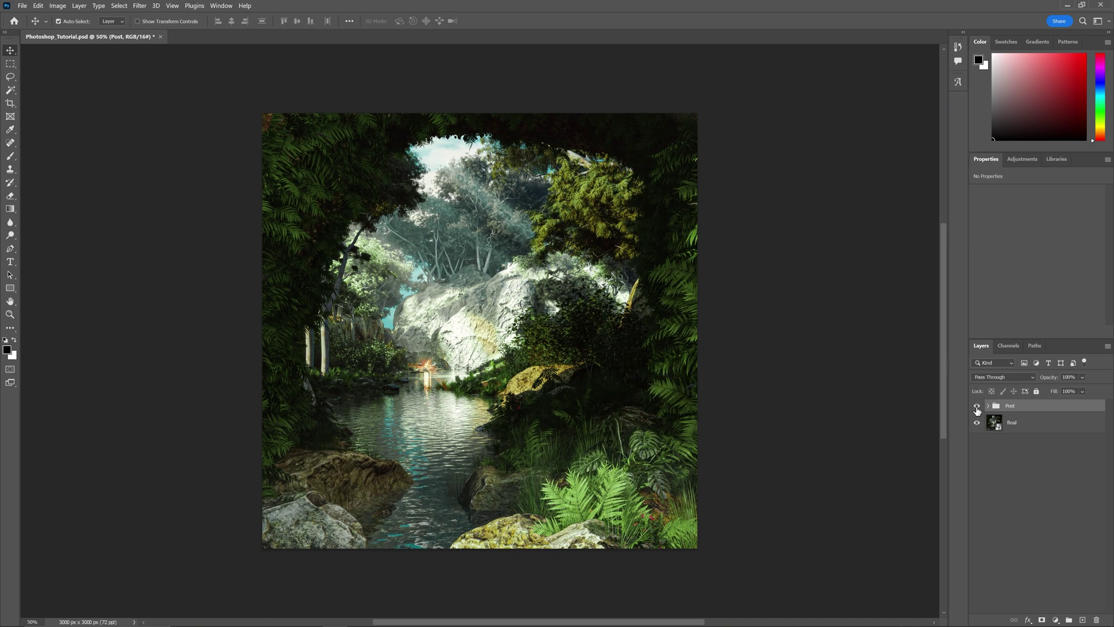